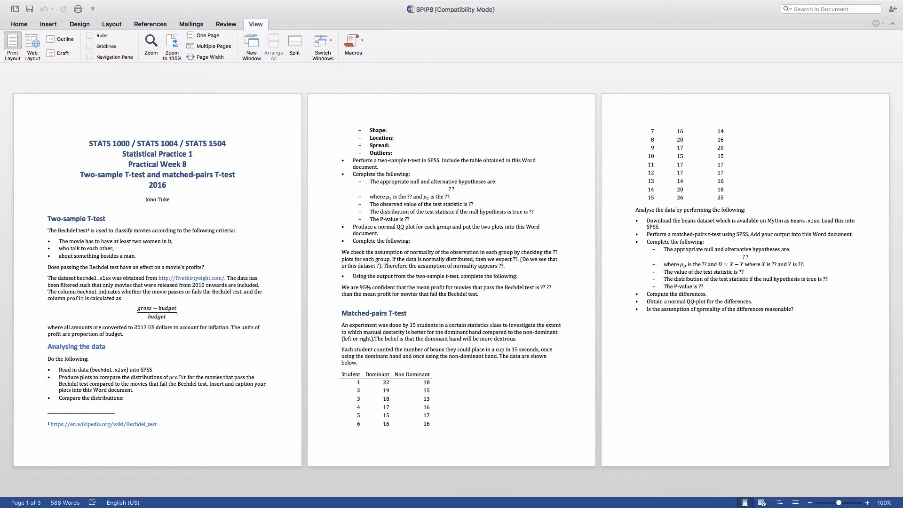
Step: Switch to SPSS Statistics and browse to the Desktop folder for opening a data file
{"action": "key", "text": "super+Tab"}
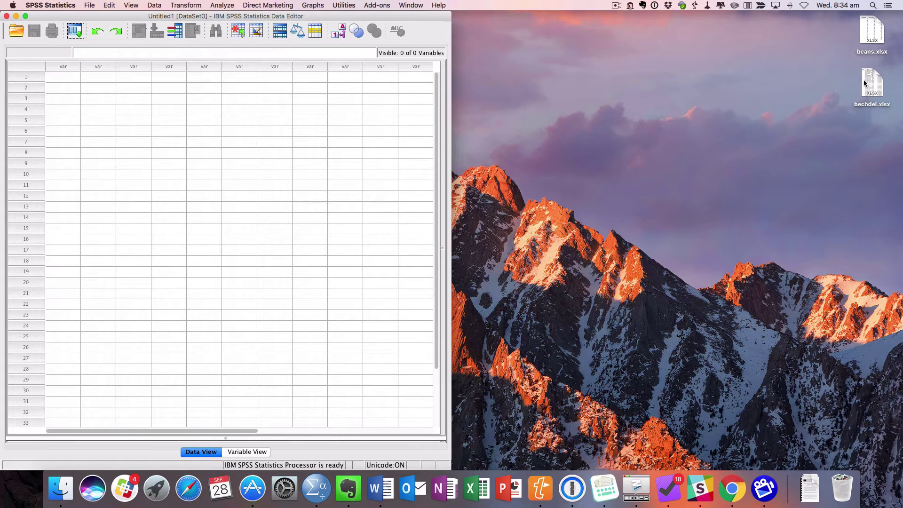
{"action": "left_click", "coordinate": [16, 32]}
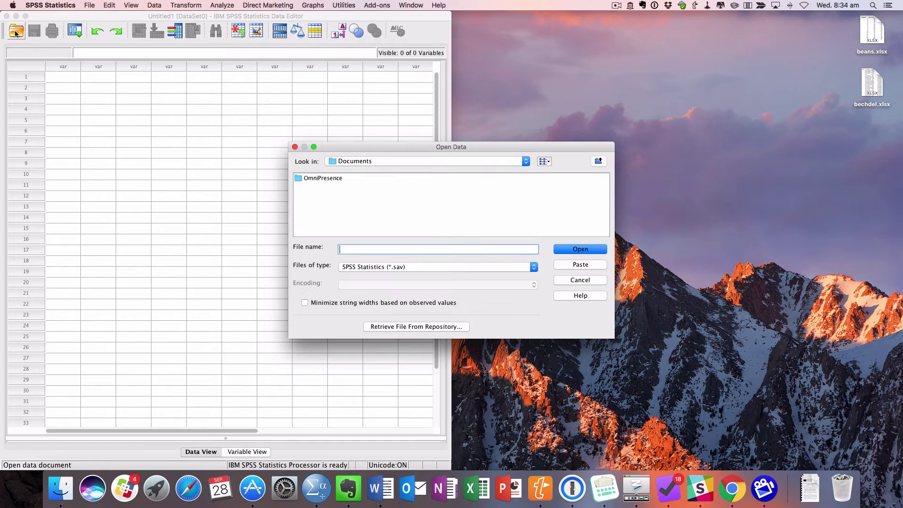
{"action": "left_click", "coordinate": [360, 159]}
{"action": "left_click", "coordinate": [356, 152]}
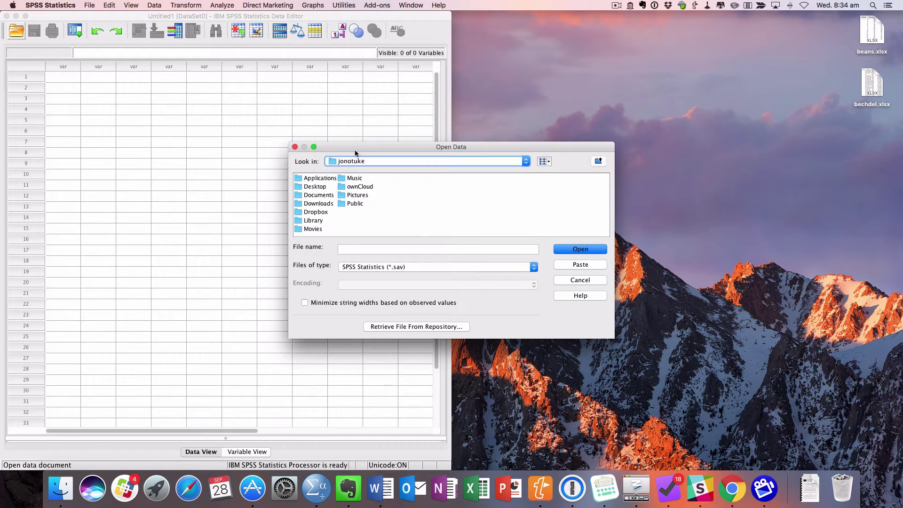
{"action": "double_click", "coordinate": [318, 188]}
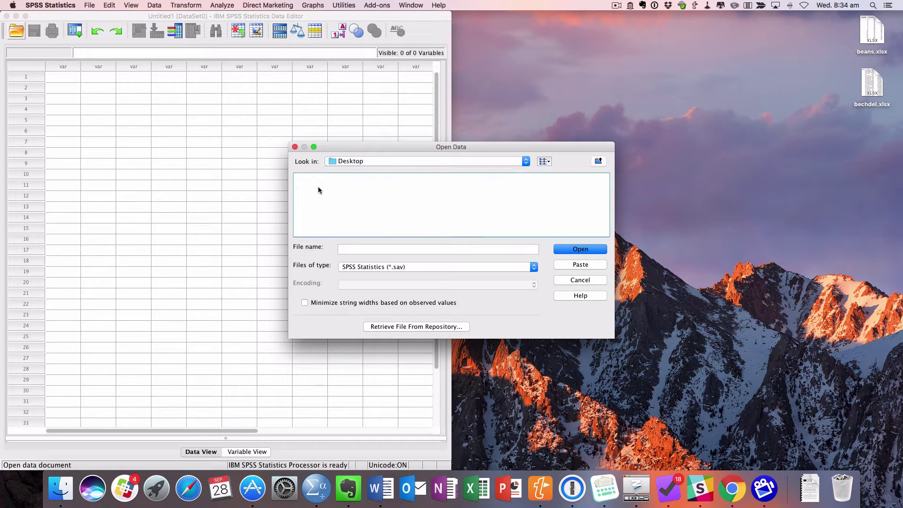
Step: Open the Excel file bechdel.xlsx, reading variable names from the first row of the bechdal_clean.csv worksheet
{"action": "left_click", "coordinate": [400, 266]}
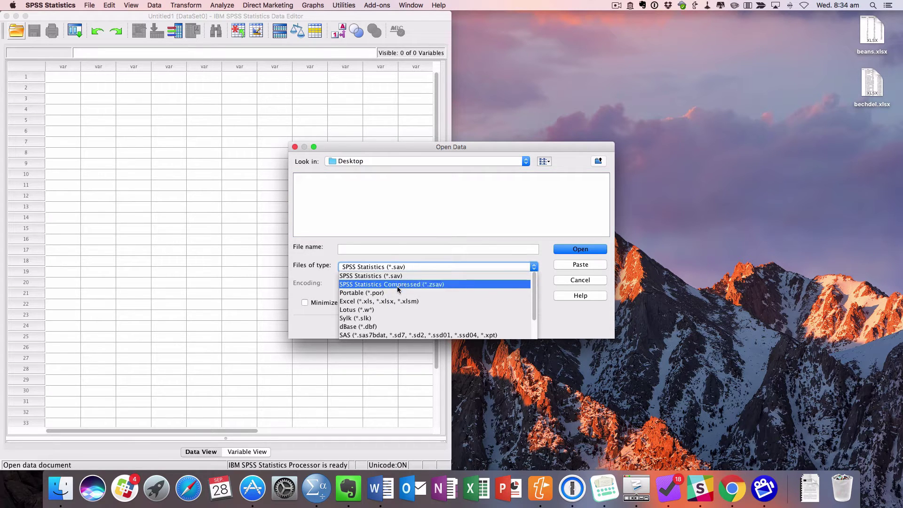
{"action": "left_click", "coordinate": [397, 302]}
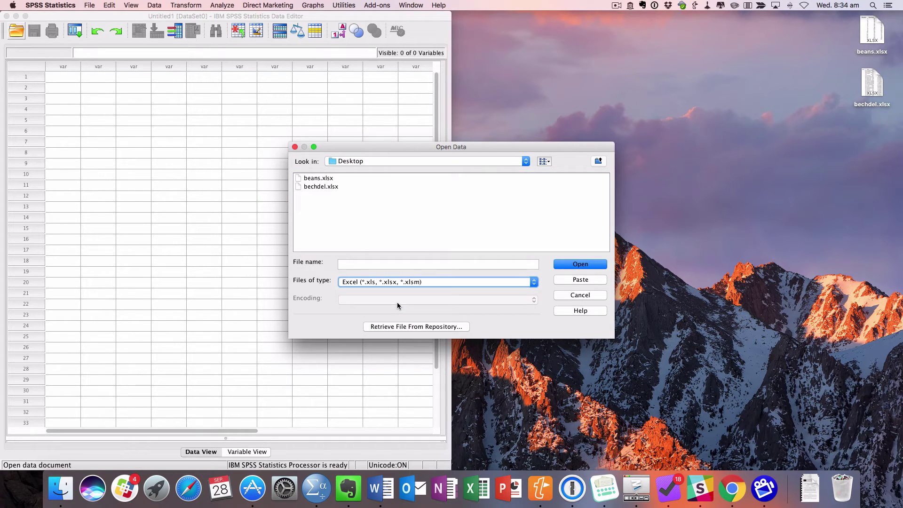
{"action": "left_click", "coordinate": [328, 188]}
{"action": "left_click", "coordinate": [589, 264]}
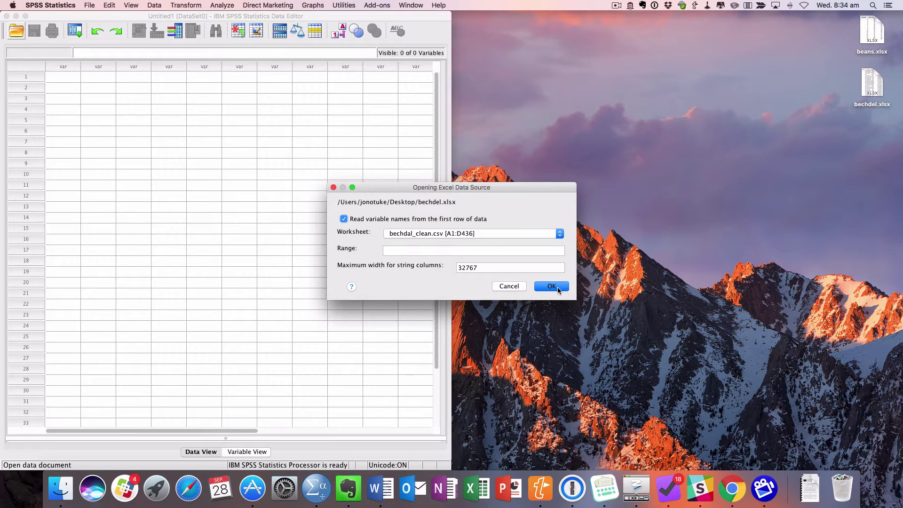
{"action": "left_click", "coordinate": [557, 287]}
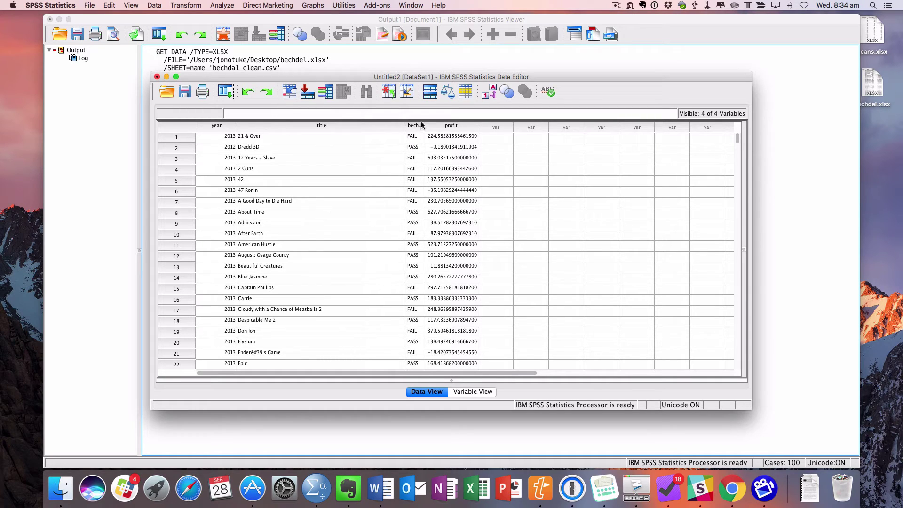
Step: Widen the bechdal column to fit its full name and look through the imported movie rows
{"action": "left_click_drag", "start_coordinate": [423, 124], "coordinate": [460, 123]}
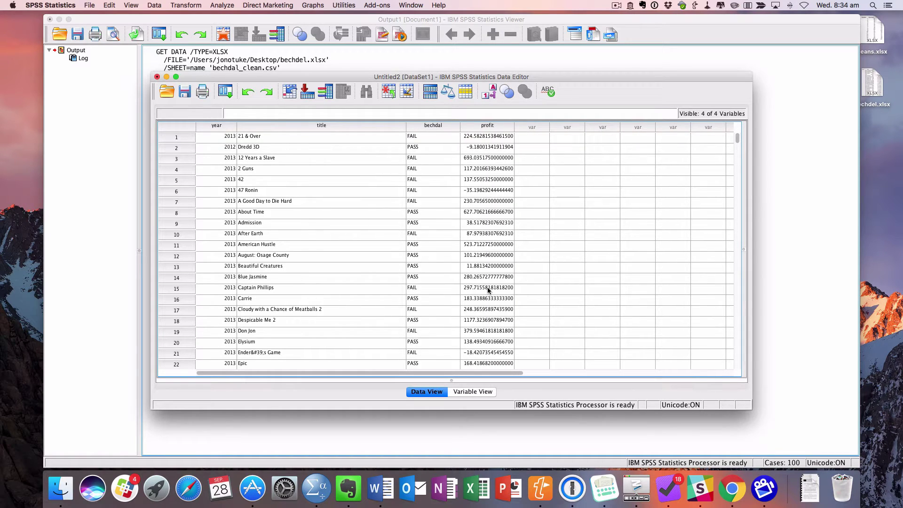
{"action": "scroll", "coordinate": [488, 289], "scroll_direction": "down", "scroll_amount": 10}
{"action": "scroll", "coordinate": [487, 289], "scroll_direction": "up", "scroll_amount": 10}
{"action": "scroll", "coordinate": [301, 201], "scroll_direction": "down", "scroll_amount": 5}
{"action": "scroll", "coordinate": [301, 201], "scroll_direction": "up", "scroll_amount": 5}
Step: Start the Chart Builder and turn off its measurement-level reminder for future use
{"action": "left_click", "coordinate": [310, 6]}
{"action": "left_click", "coordinate": [320, 17]}
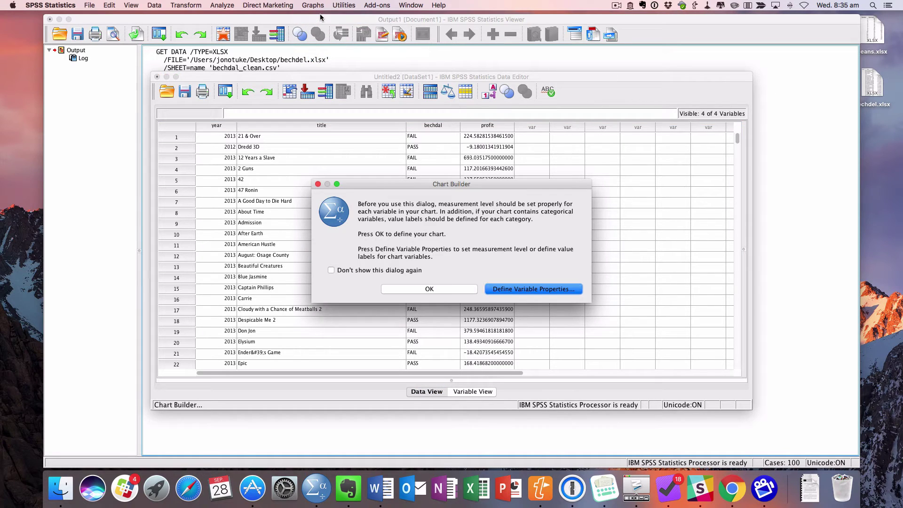
{"action": "left_click", "coordinate": [331, 270]}
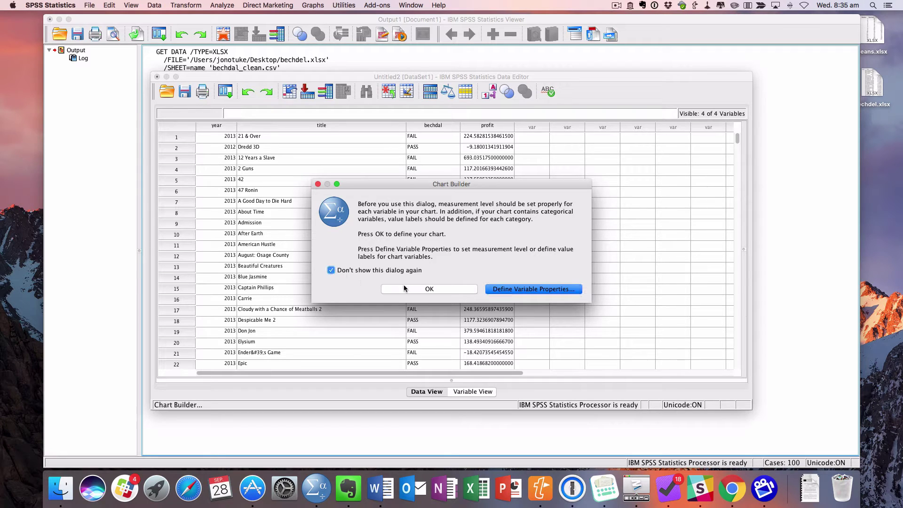
{"action": "left_click", "coordinate": [407, 290]}
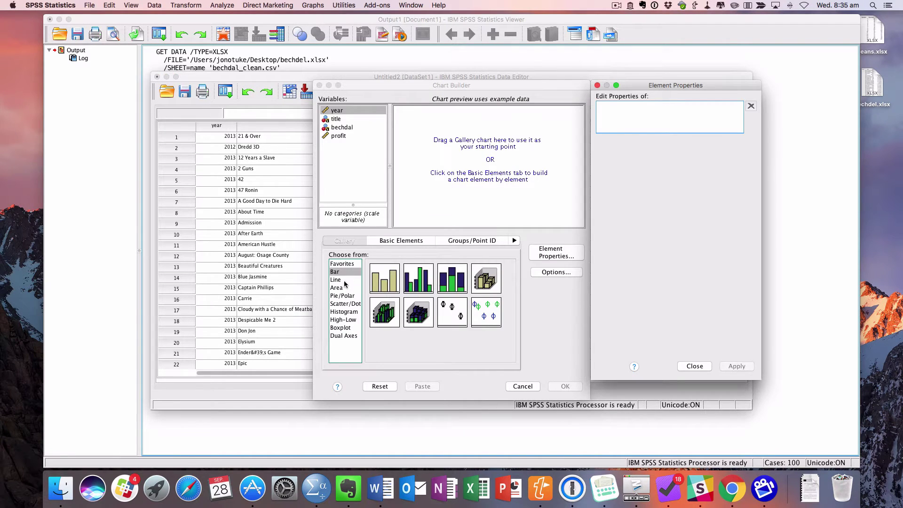
Step: Create a population pyramid histogram with profit as the distribution variable, split by bechdal
{"action": "left_click", "coordinate": [344, 313]}
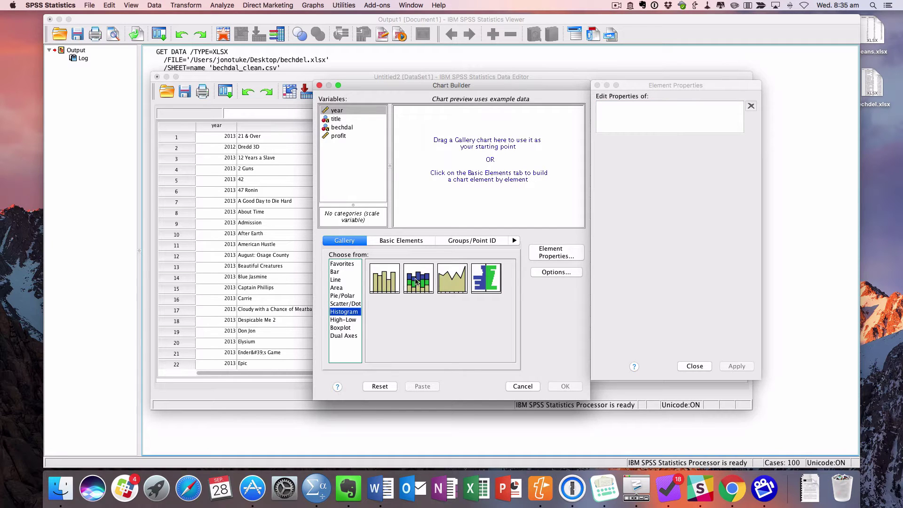
{"action": "left_click_drag", "start_coordinate": [483, 281], "coordinate": [479, 173]}
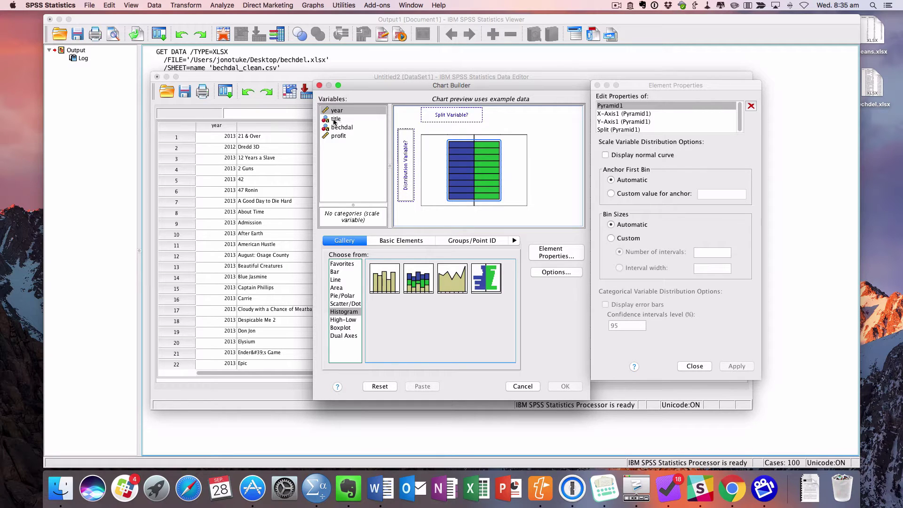
{"action": "left_click_drag", "start_coordinate": [337, 137], "coordinate": [406, 158]}
{"action": "left_click_drag", "start_coordinate": [341, 127], "coordinate": [451, 117]}
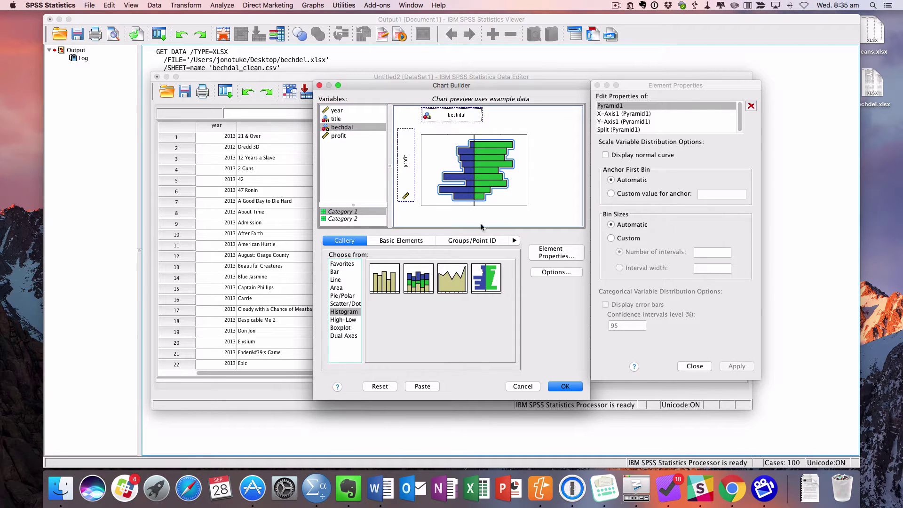
{"action": "left_click", "coordinate": [564, 387]}
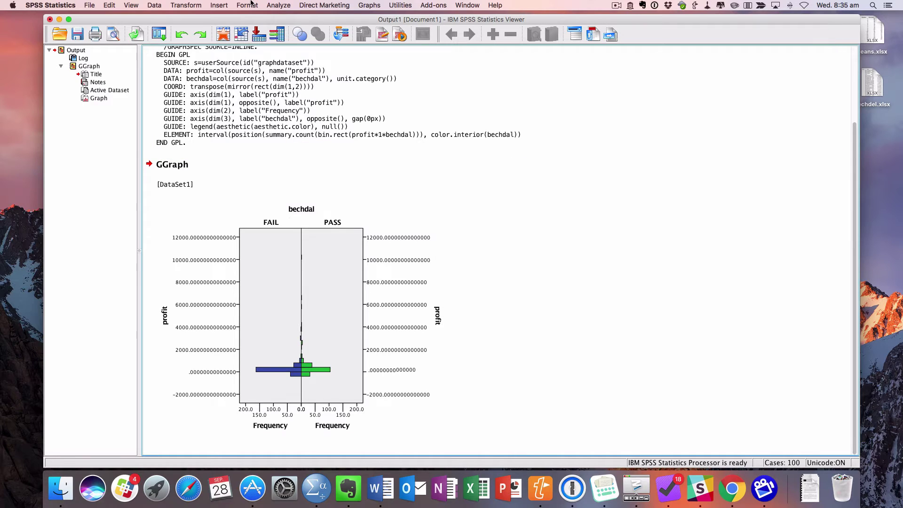
Step: Create a simple boxplot with profit on the y-axis and bechdal on the x-axis
{"action": "left_click", "coordinate": [370, 5]}
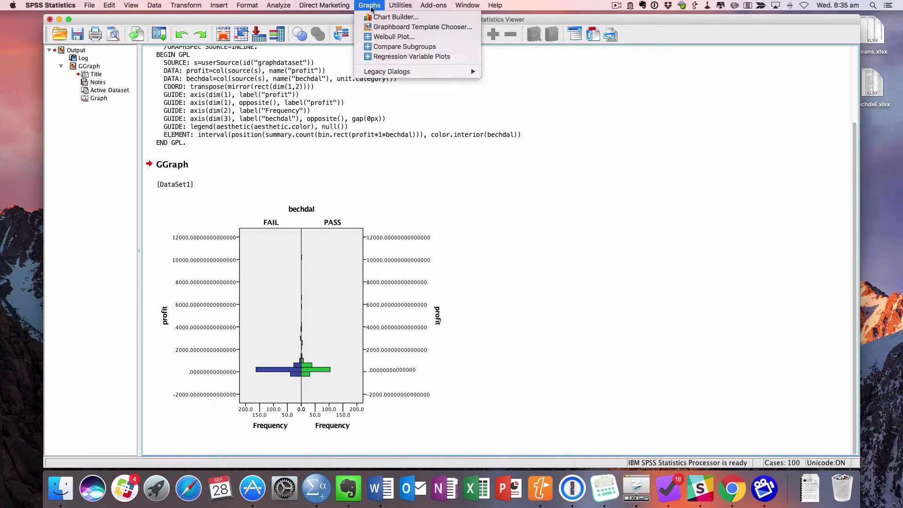
{"action": "left_click", "coordinate": [379, 18]}
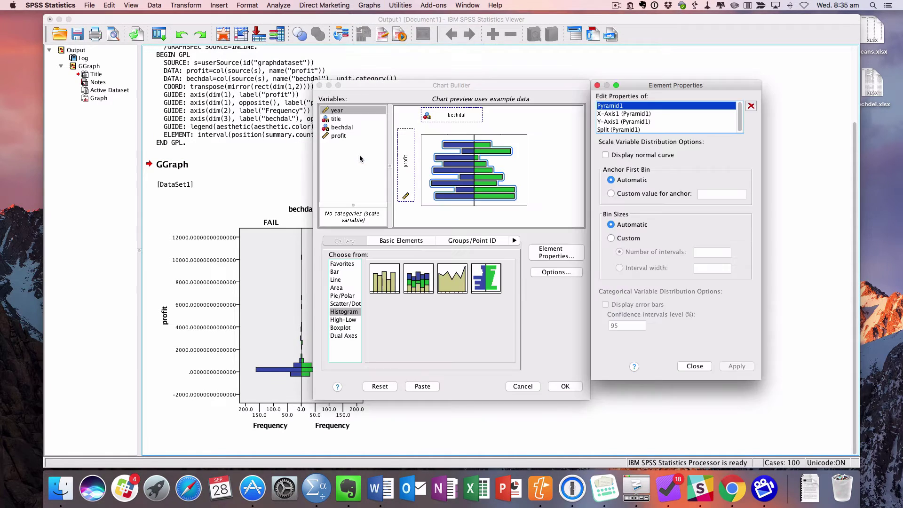
{"action": "left_click", "coordinate": [341, 327]}
{"action": "left_click_drag", "start_coordinate": [391, 281], "coordinate": [462, 167]}
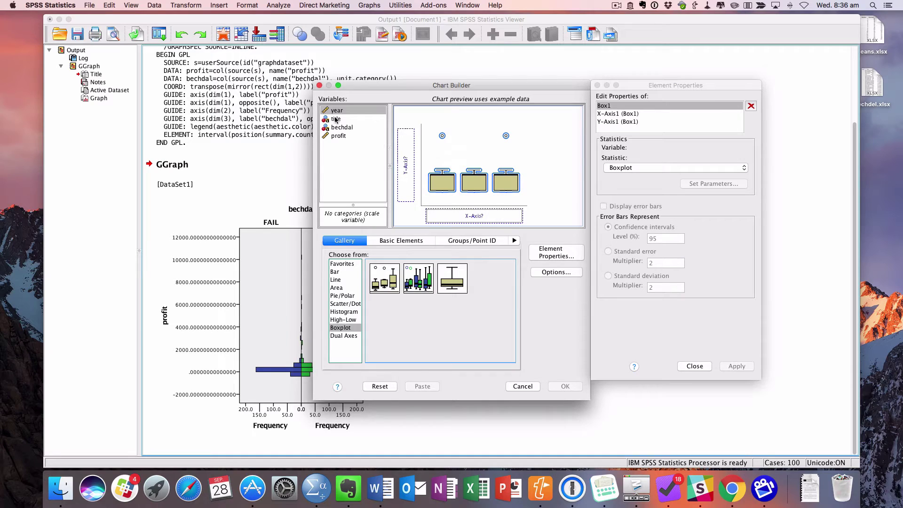
{"action": "left_click_drag", "start_coordinate": [337, 136], "coordinate": [406, 163]}
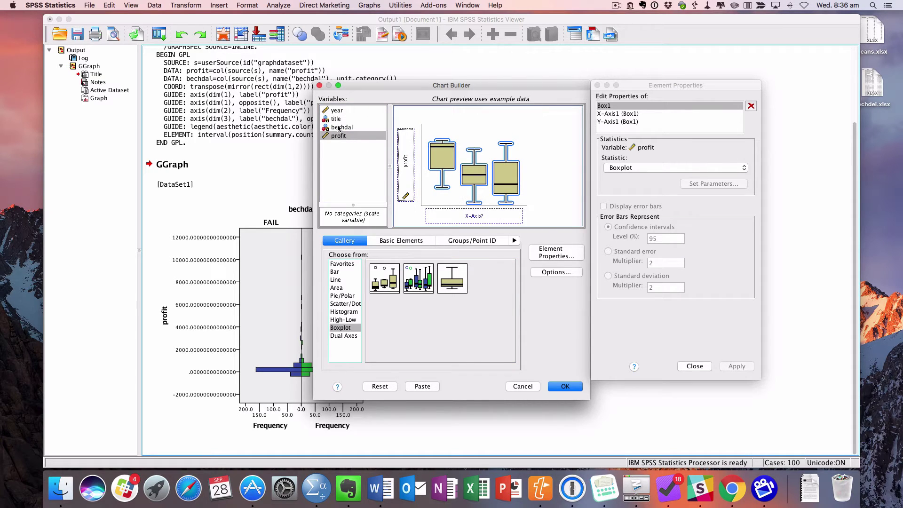
{"action": "left_click_drag", "start_coordinate": [340, 128], "coordinate": [473, 218]}
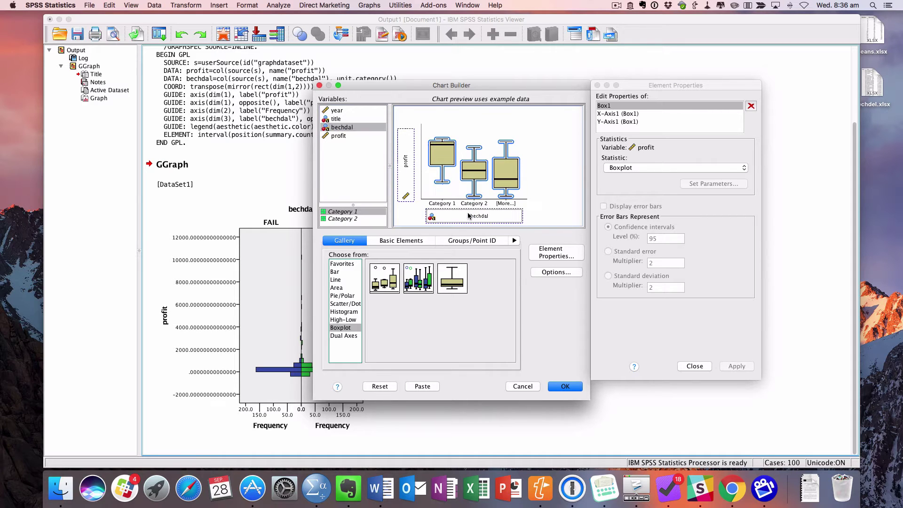
{"action": "left_click", "coordinate": [562, 388]}
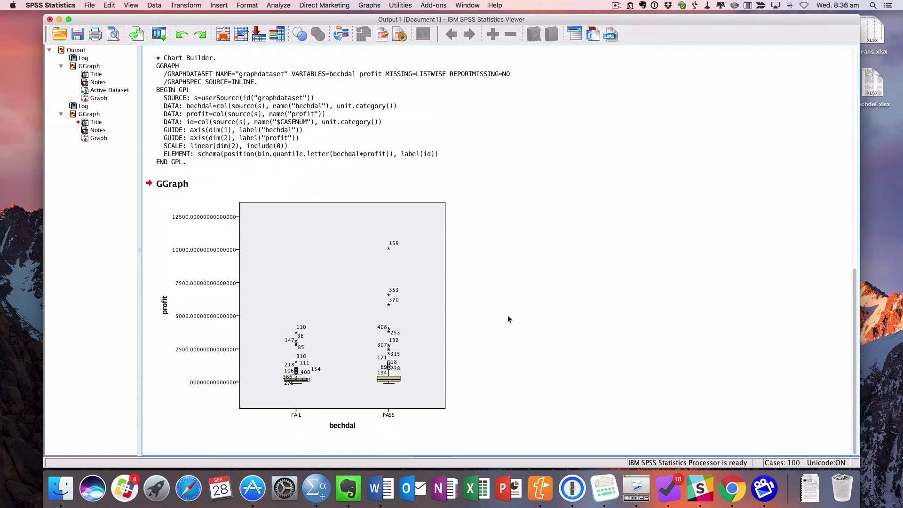
Step: Look up the boxplot's most extreme PASS outlier, case 159, in the movie dataset
{"action": "left_click", "coordinate": [438, 352]}
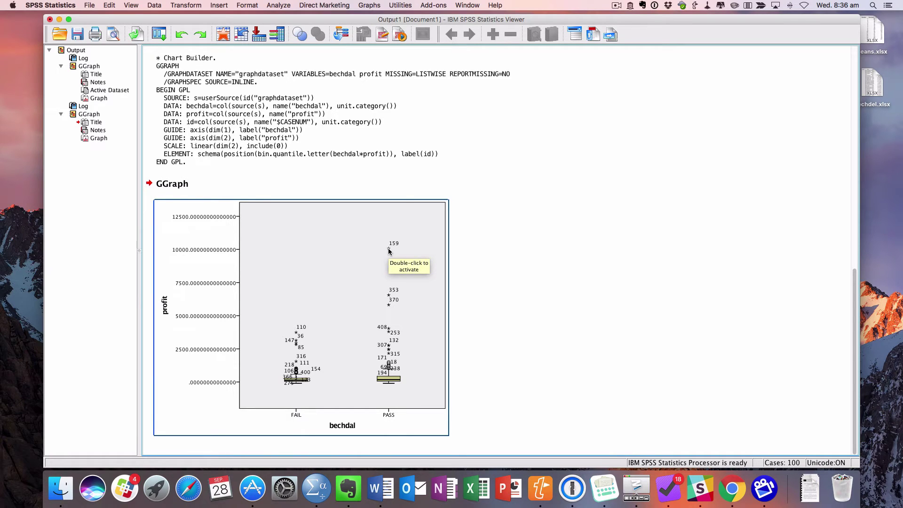
{"action": "key", "text": "super+grave"}
{"action": "scroll", "coordinate": [334, 254], "scroll_direction": "down", "scroll_amount": 15}
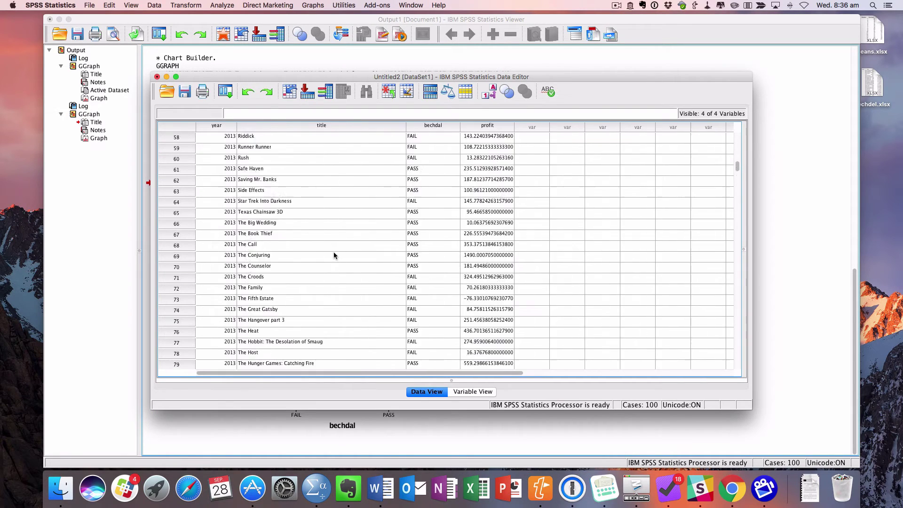
{"action": "scroll", "coordinate": [334, 253], "scroll_direction": "down", "scroll_amount": 20}
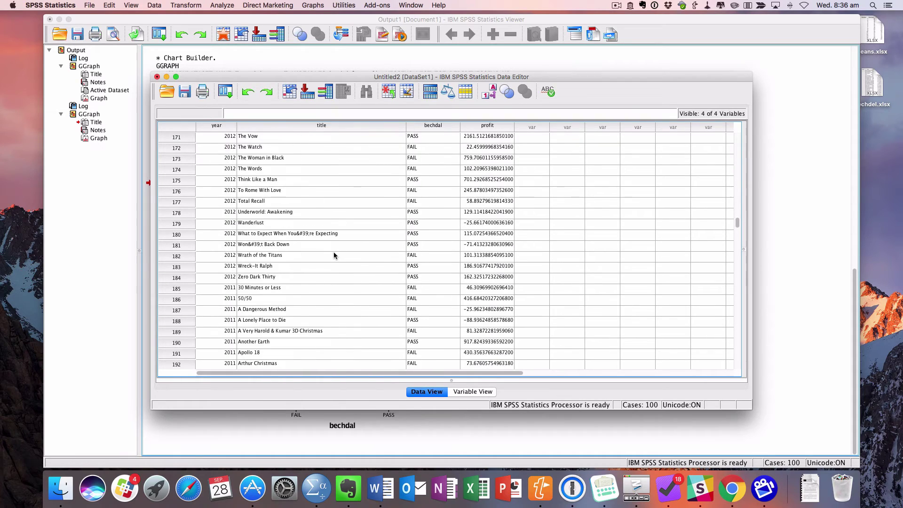
{"action": "scroll", "coordinate": [334, 253], "scroll_direction": "up", "scroll_amount": 8}
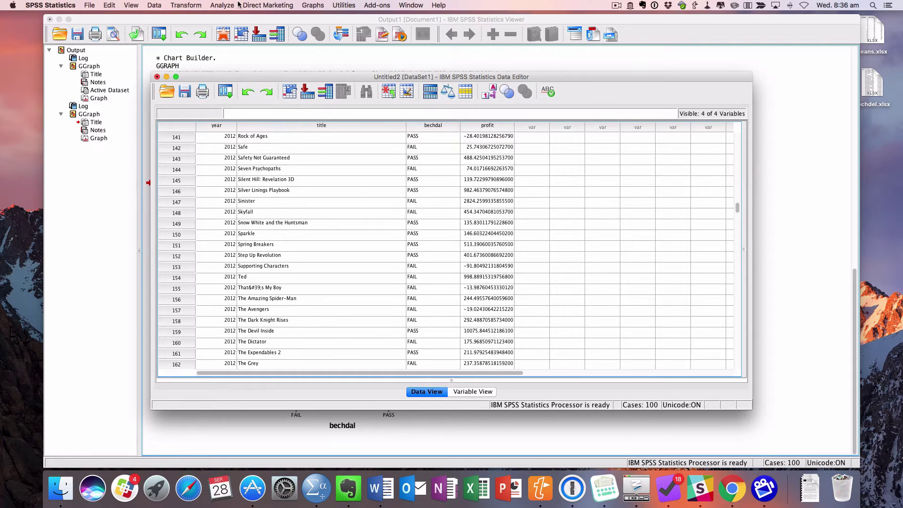
Step: Set up an Independent-Samples T Test with profit as the test variable and bechdal as the grouping variable
{"action": "left_click", "coordinate": [224, 6]}
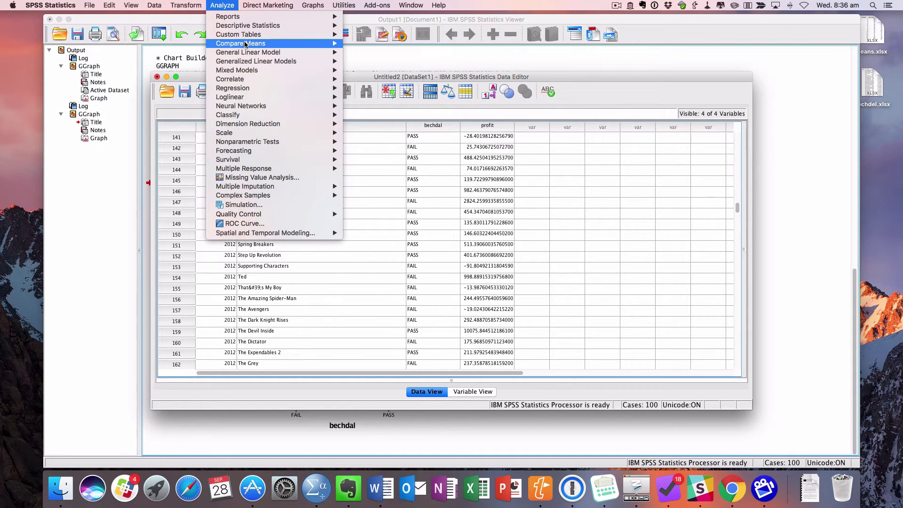
{"action": "mouse_move", "coordinate": [245, 45]}
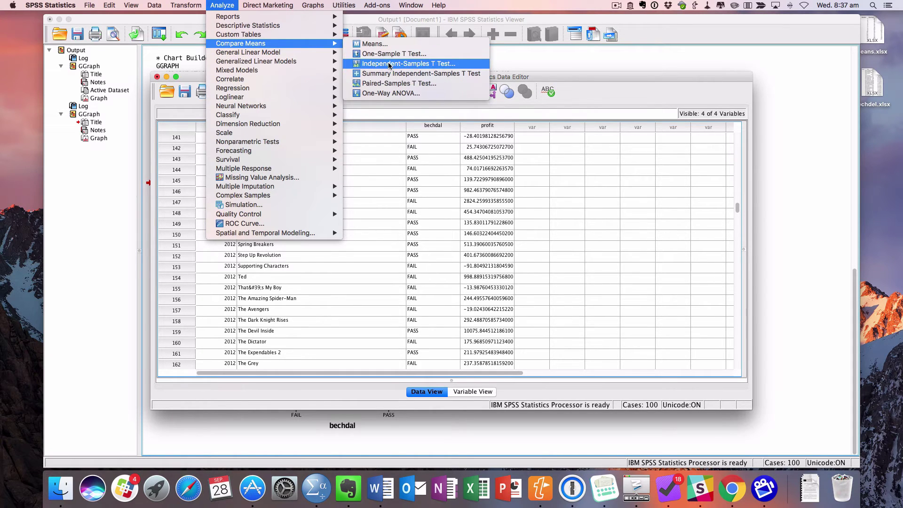
{"action": "left_click", "coordinate": [389, 64]}
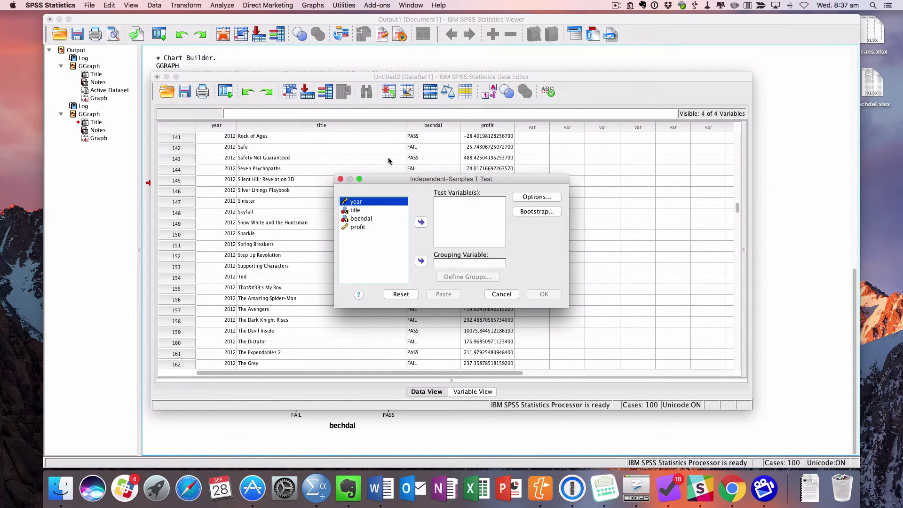
{"action": "left_click", "coordinate": [356, 227]}
{"action": "left_click", "coordinate": [420, 222]}
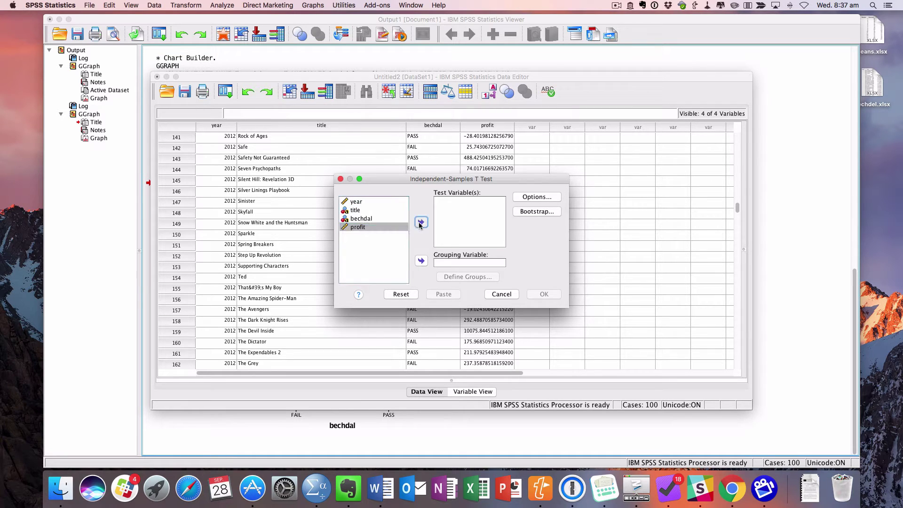
{"action": "left_click", "coordinate": [357, 219]}
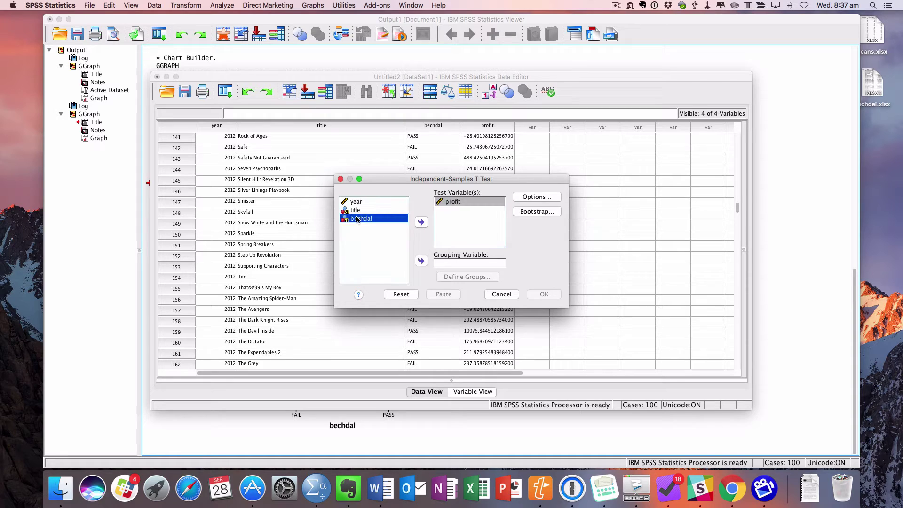
{"action": "left_click", "coordinate": [421, 262]}
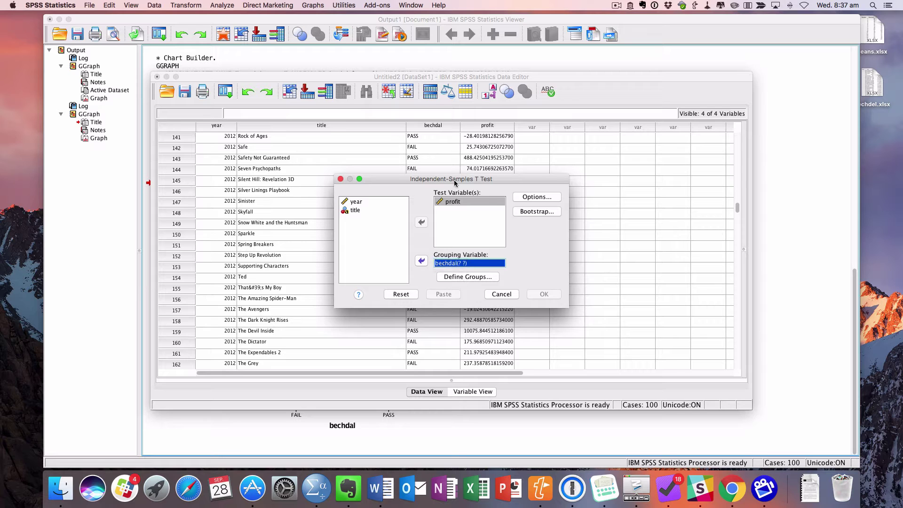
Step: Define the bechdal groups as PASS and FAIL and run the independent-samples t-test on profit
{"action": "left_click_drag", "start_coordinate": [454, 183], "coordinate": [644, 127]}
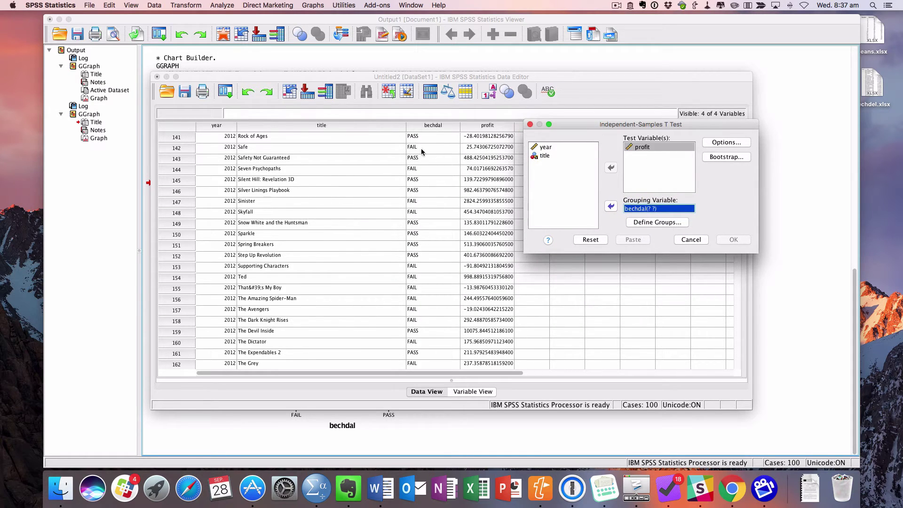
{"action": "left_click", "coordinate": [659, 222]}
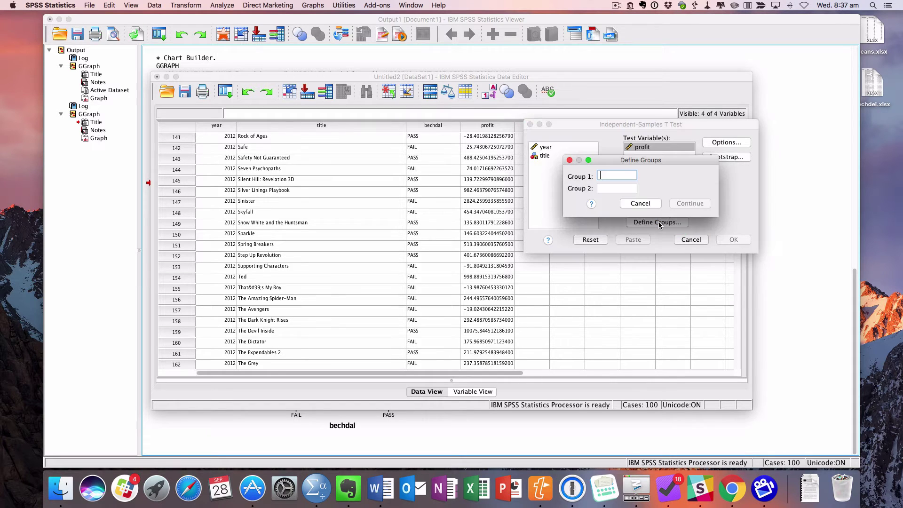
{"action": "type", "text": "PASS"}
{"action": "key", "text": "Tab"}
{"action": "type", "text": "FAIL"}
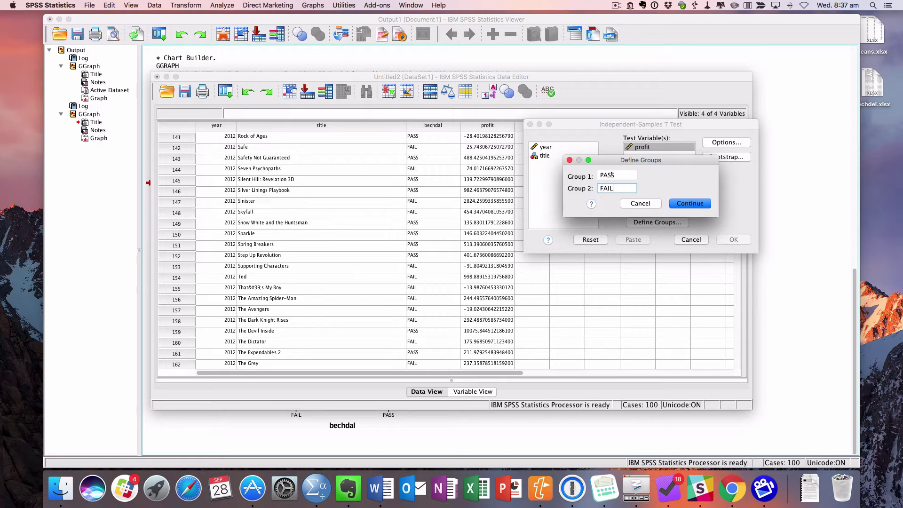
{"action": "left_click", "coordinate": [690, 204]}
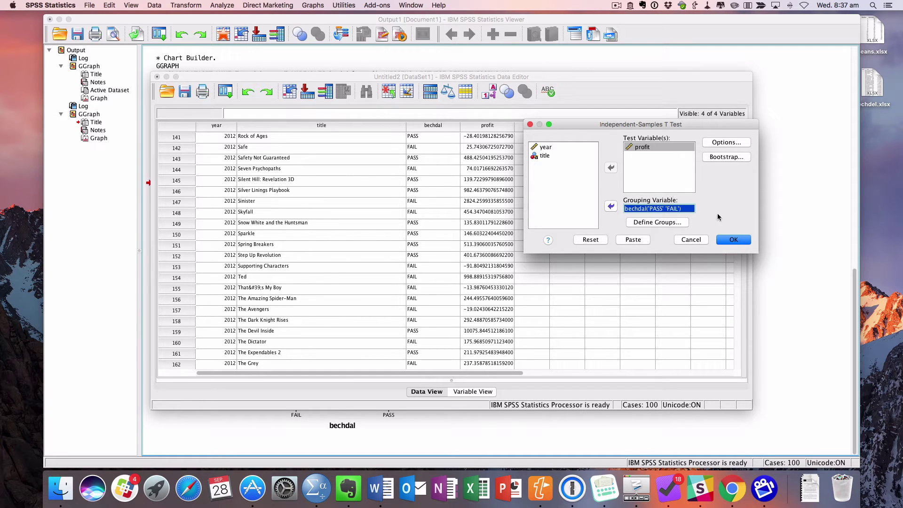
{"action": "left_click", "coordinate": [733, 240]}
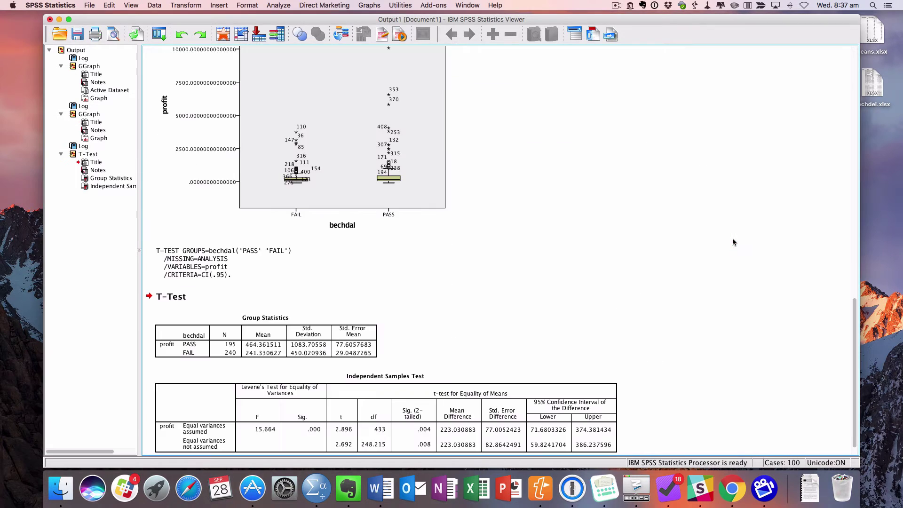
{"action": "scroll", "coordinate": [705, 267], "scroll_direction": "down", "scroll_amount": 1}
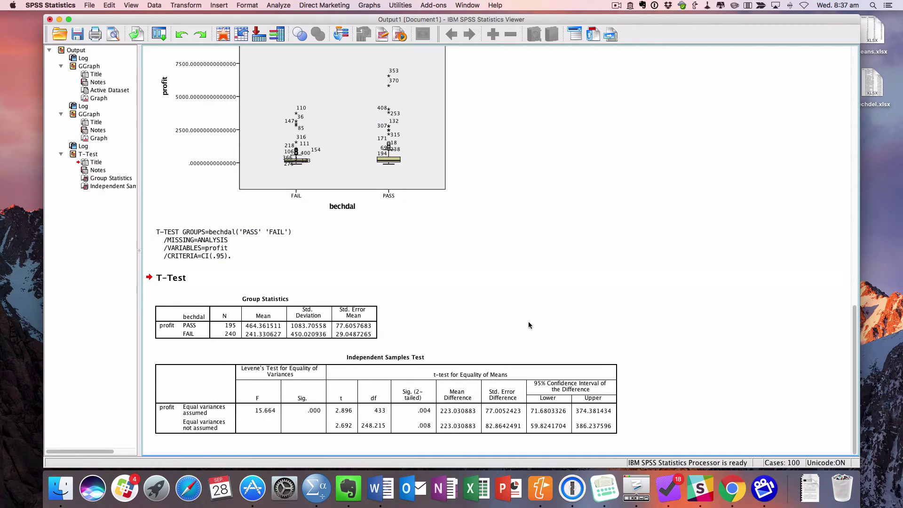
{"action": "left_click", "coordinate": [266, 329]}
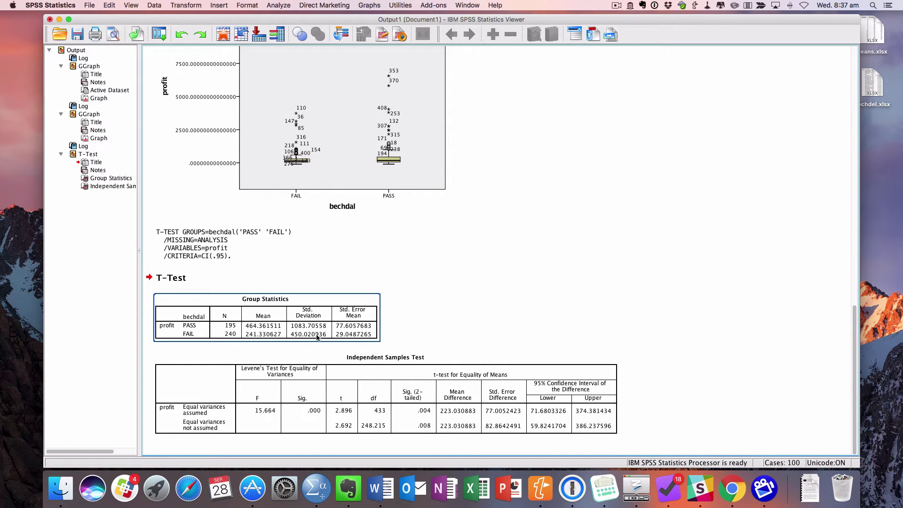
{"action": "left_click", "coordinate": [291, 376]}
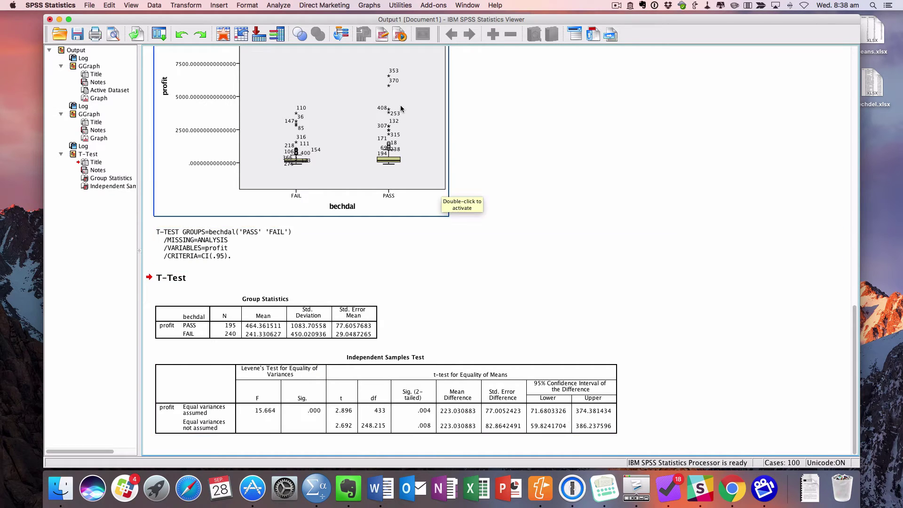
Step: Set up an Explore analysis with profit as the dependent variable and bechdal as the factor
{"action": "left_click", "coordinate": [278, 6]}
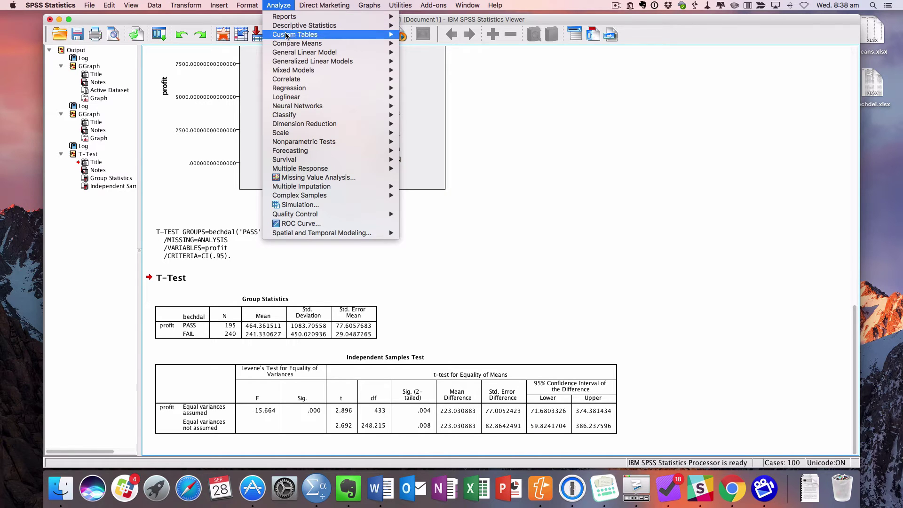
{"action": "mouse_move", "coordinate": [297, 56]}
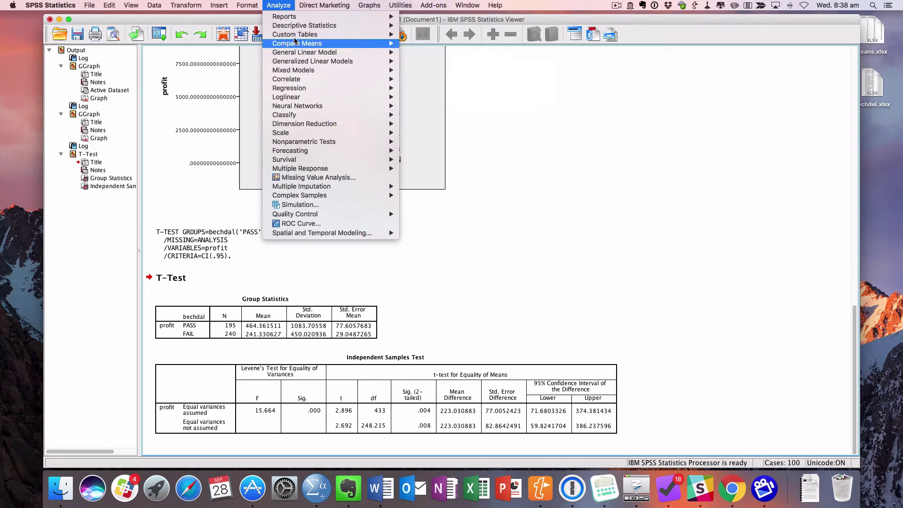
{"action": "mouse_move", "coordinate": [294, 29]}
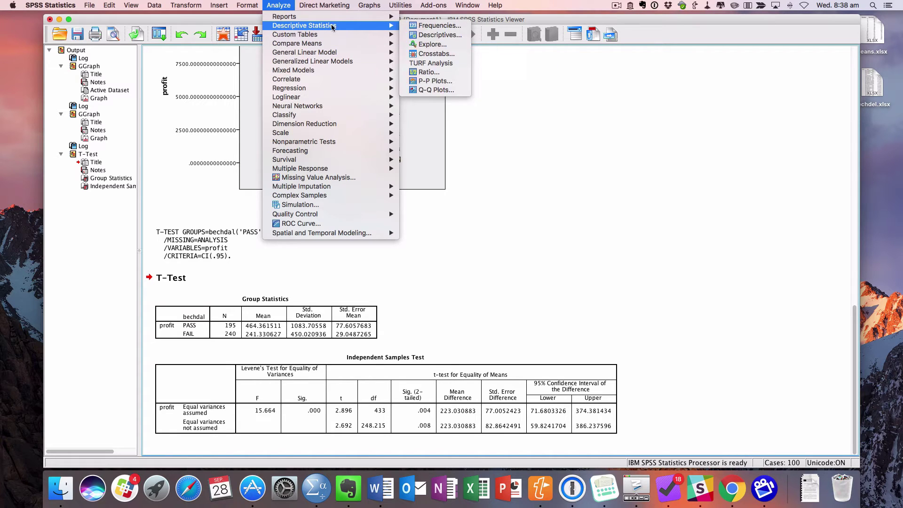
{"action": "left_click", "coordinate": [432, 44]}
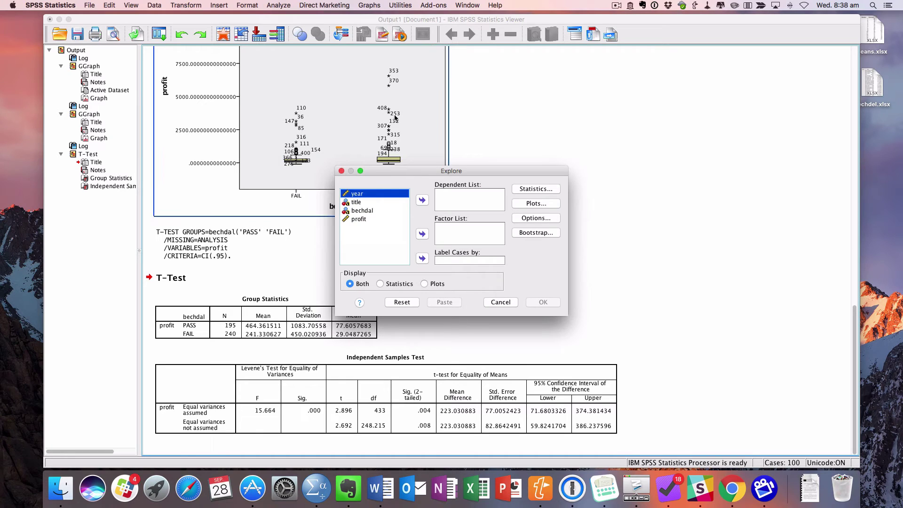
{"action": "left_click", "coordinate": [358, 220]}
{"action": "left_click", "coordinate": [422, 201]}
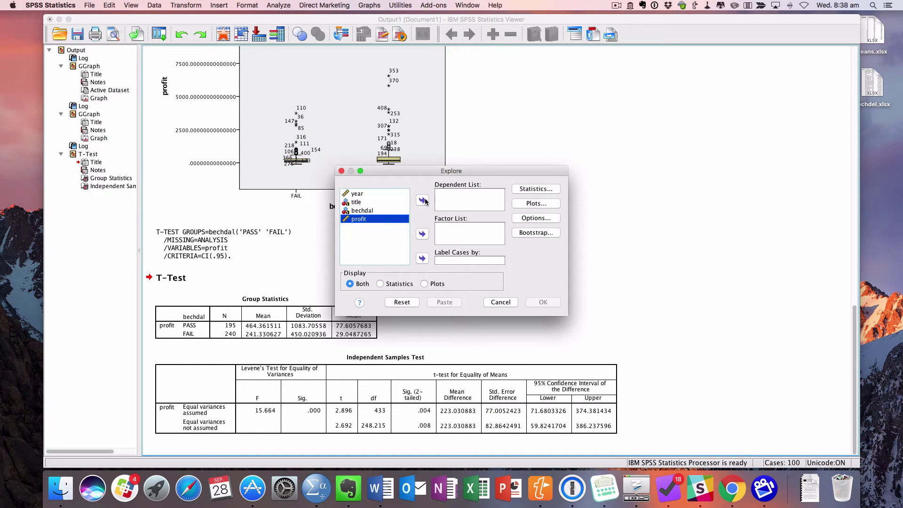
{"action": "left_click", "coordinate": [360, 211]}
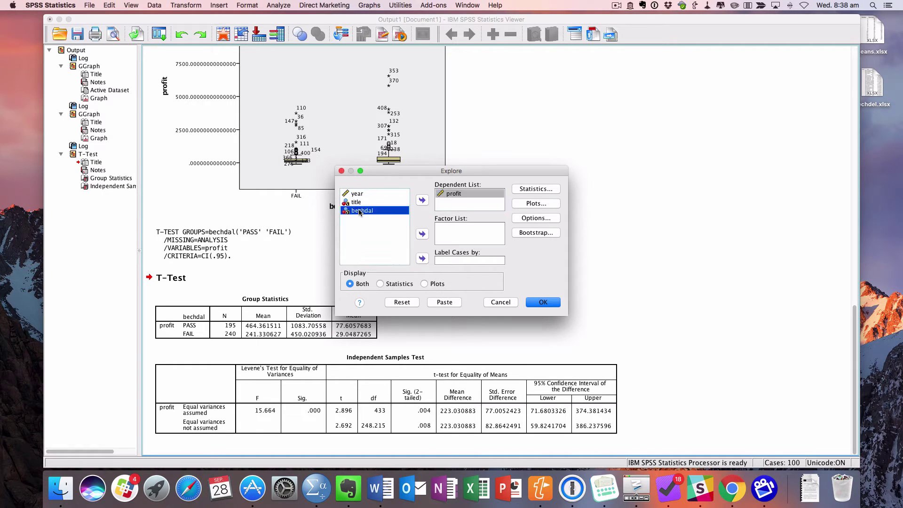
{"action": "left_click", "coordinate": [419, 235]}
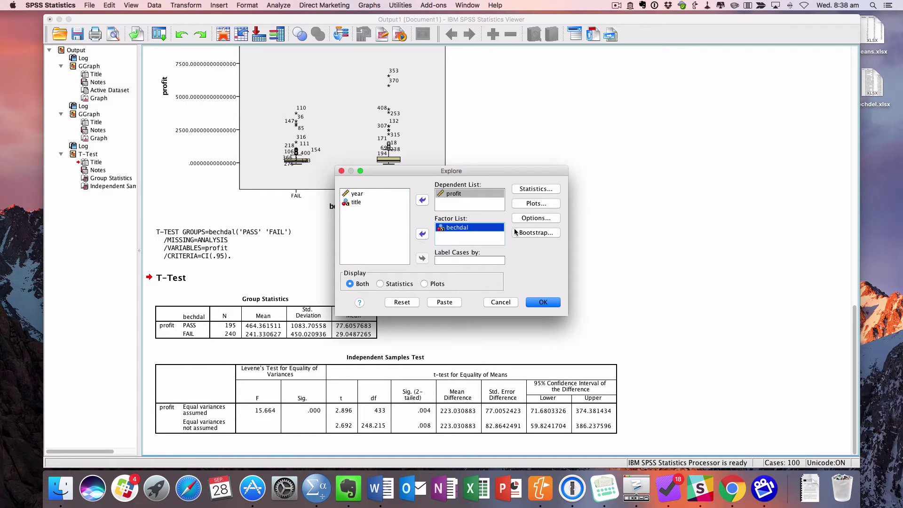
Step: Include normality plots with tests in the Explore analysis and run it
{"action": "left_click", "coordinate": [530, 205]}
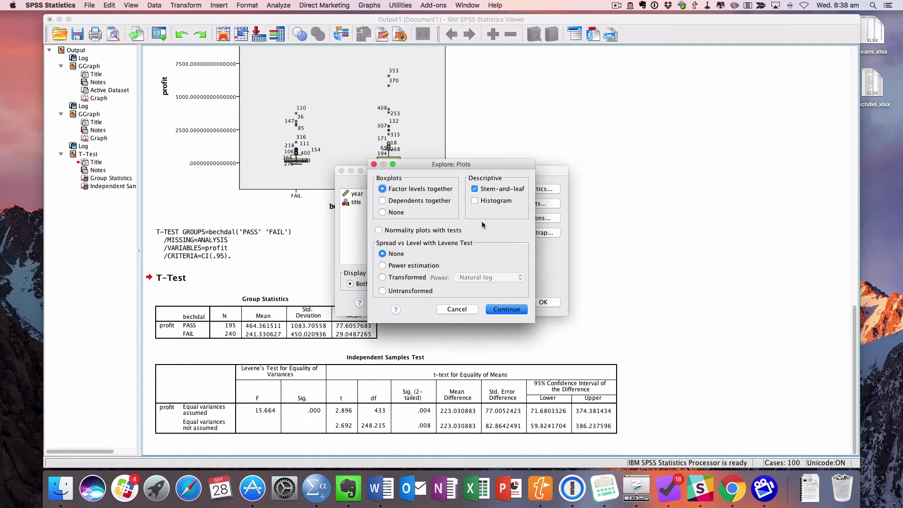
{"action": "left_click", "coordinate": [379, 230]}
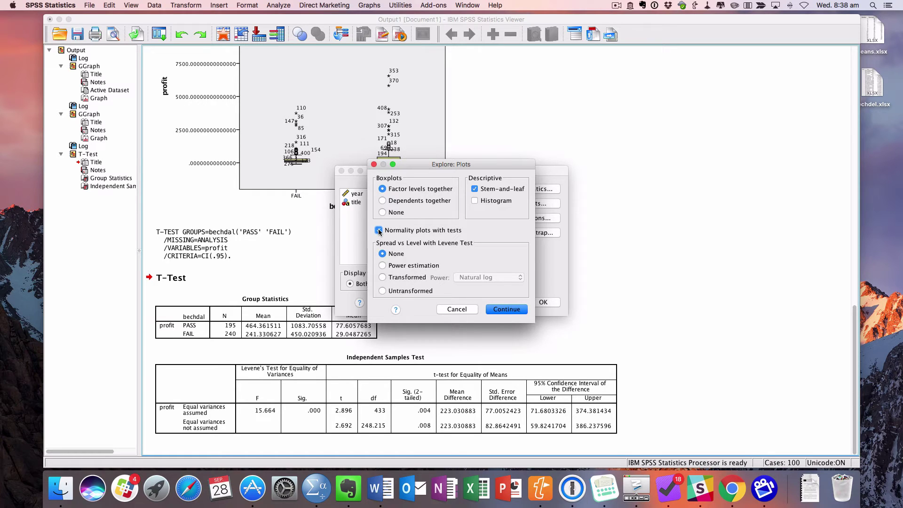
{"action": "left_click", "coordinate": [508, 310]}
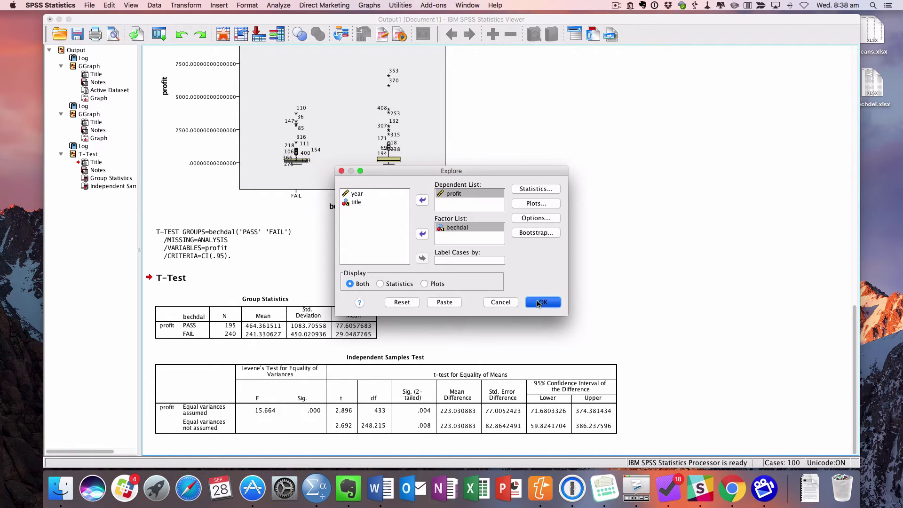
{"action": "left_click", "coordinate": [539, 303]}
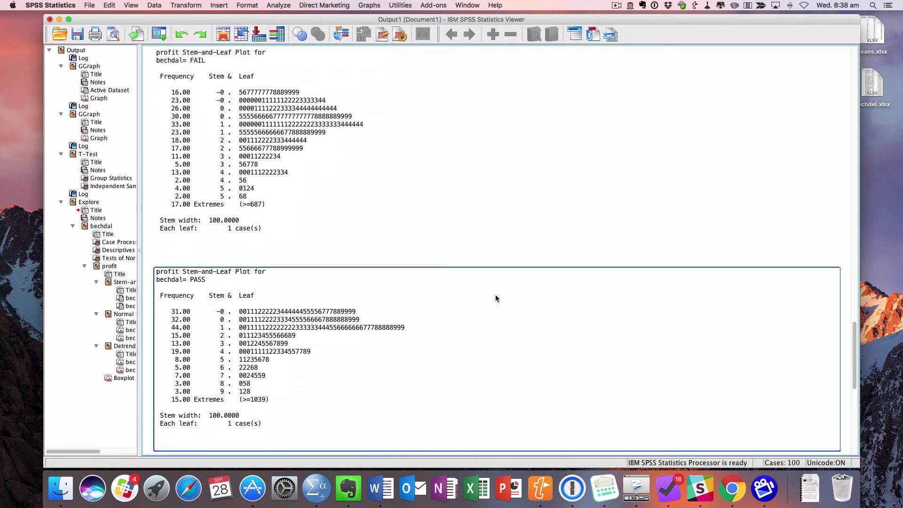
Step: Examine the Normal Q-Q plots of profit for the FAIL and PASS groups
{"action": "scroll", "coordinate": [496, 298], "scroll_direction": "down", "scroll_amount": 10}
{"action": "scroll", "coordinate": [495, 298], "scroll_direction": "up", "scroll_amount": 4}
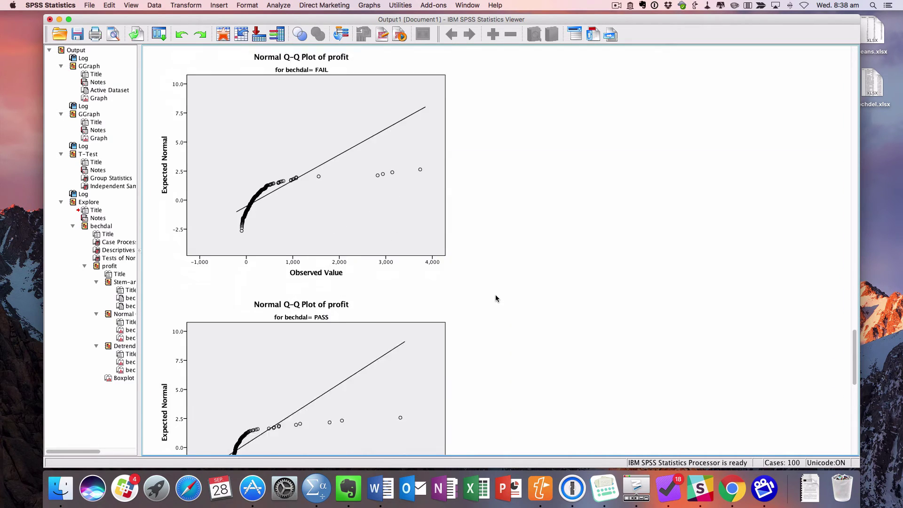
{"action": "scroll", "coordinate": [495, 298], "scroll_direction": "down", "scroll_amount": 2}
{"action": "scroll", "coordinate": [496, 298], "scroll_direction": "up", "scroll_amount": 1}
{"action": "left_click", "coordinate": [264, 232]}
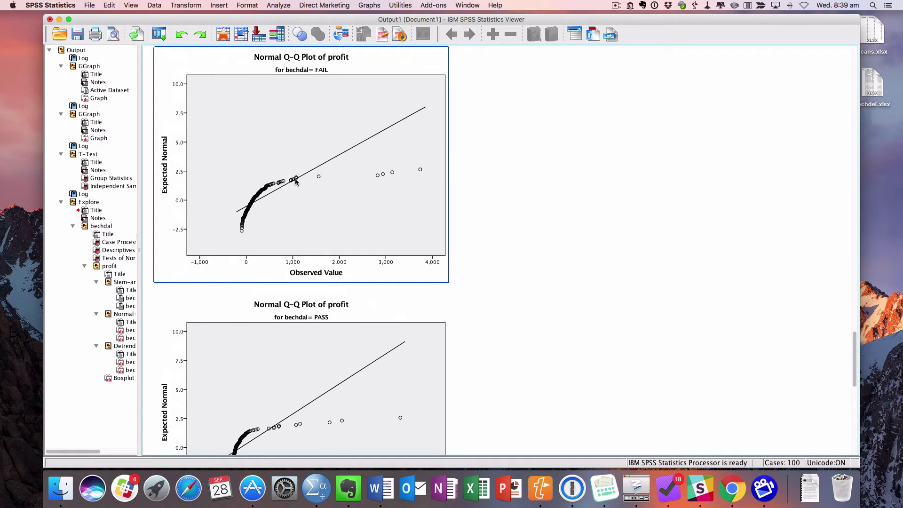
{"action": "key", "text": "Down"}
{"action": "key", "text": "Down"}
{"action": "key", "text": "Down"}
{"action": "key", "text": "Up"}
{"action": "key", "text": "Up"}
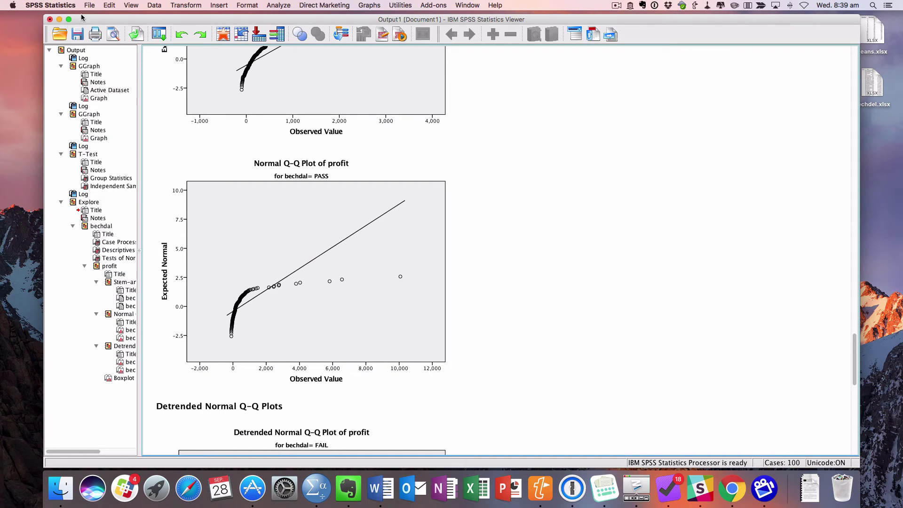
{"action": "left_click", "coordinate": [59, 33]}
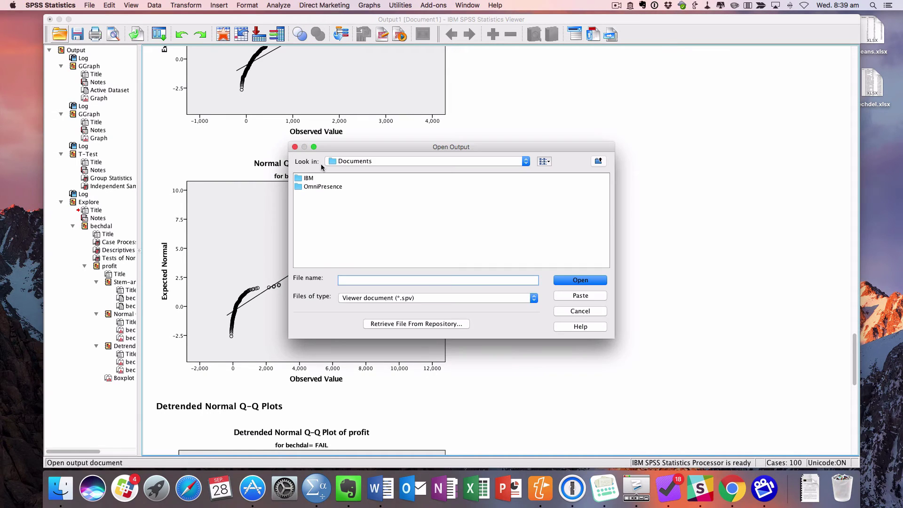
{"action": "left_click", "coordinate": [346, 163]}
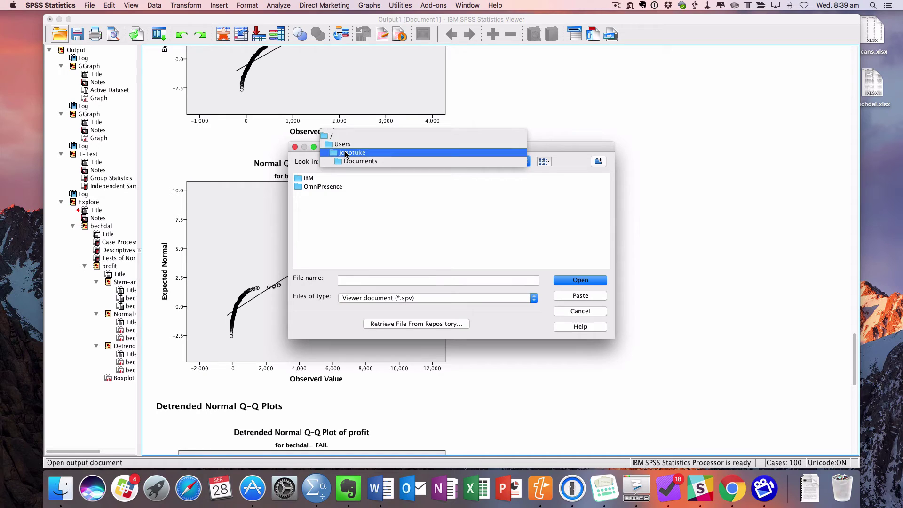
{"action": "left_click", "coordinate": [346, 153]}
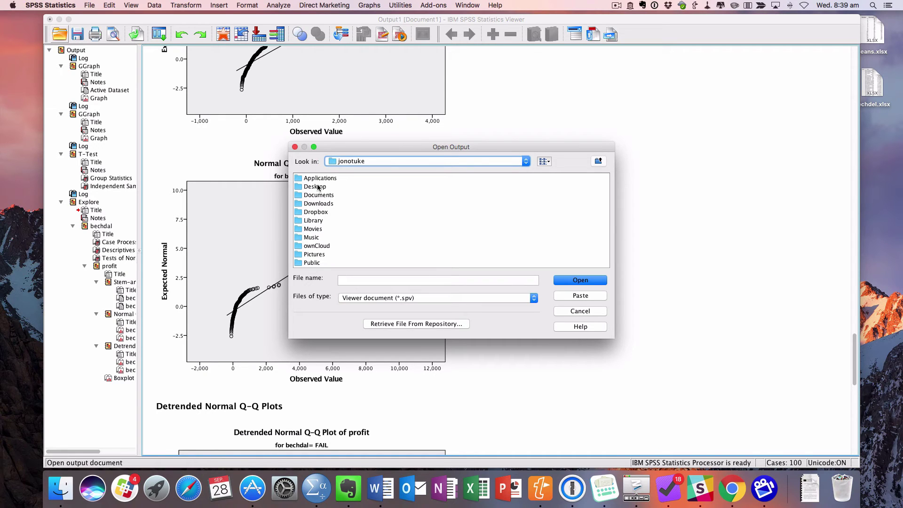
{"action": "double_click", "coordinate": [318, 187]}
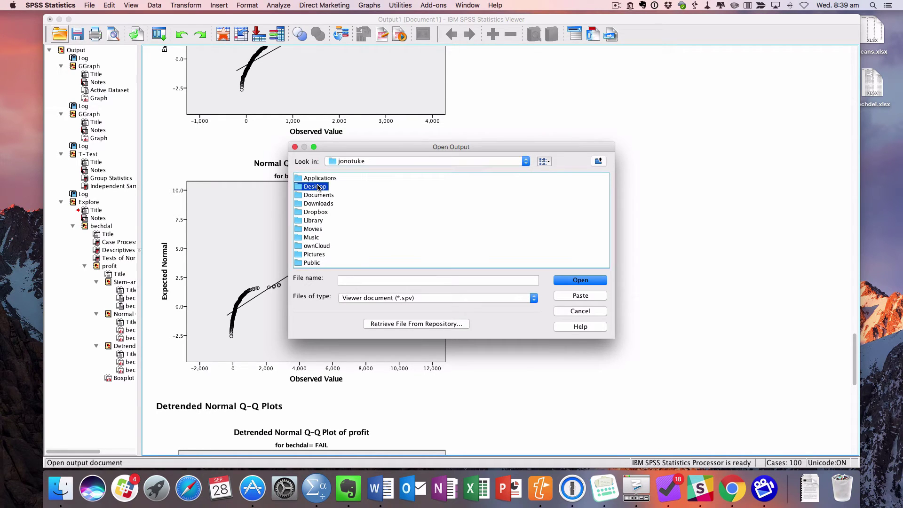
{"action": "left_click", "coordinate": [409, 300]}
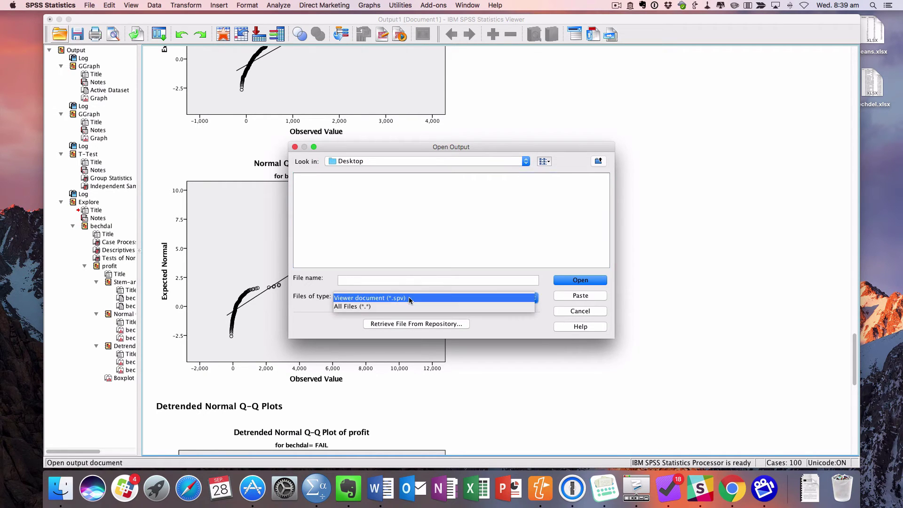
{"action": "left_click", "coordinate": [422, 252]}
{"action": "left_click", "coordinate": [574, 310]}
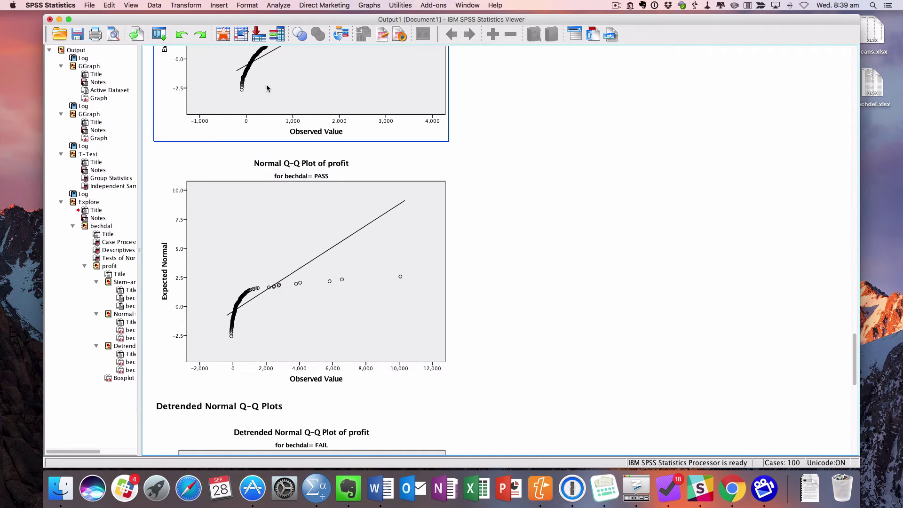
Step: Close the output document without saving and open the Excel file beans.xlsx from the Desktop as a new dataset
{"action": "left_click", "coordinate": [50, 21]}
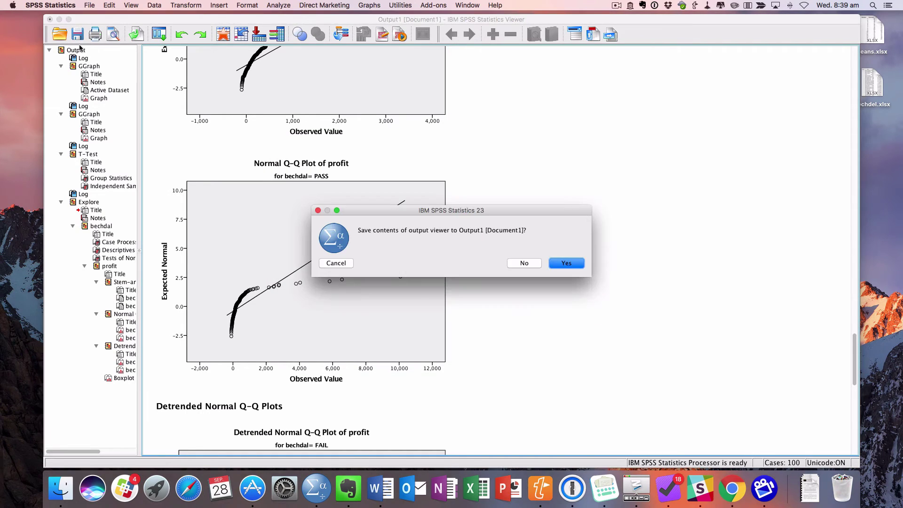
{"action": "left_click", "coordinate": [532, 265]}
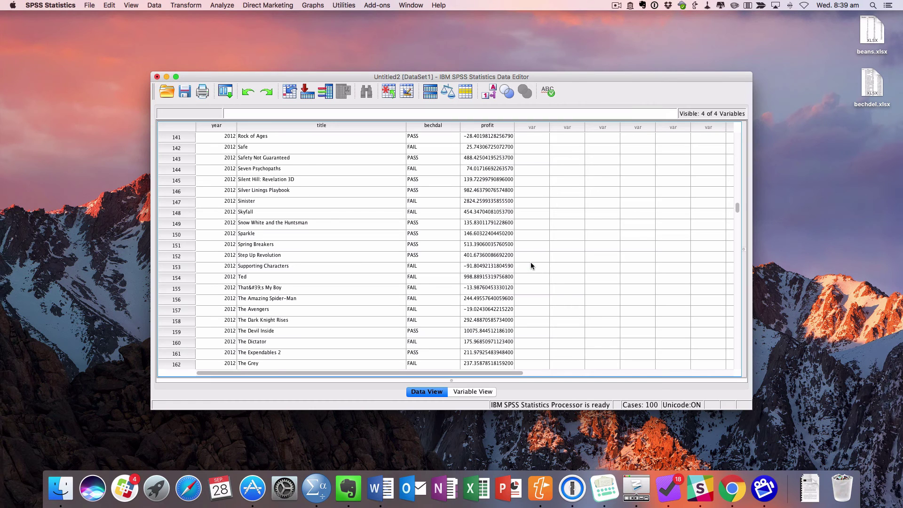
{"action": "left_click", "coordinate": [167, 93]}
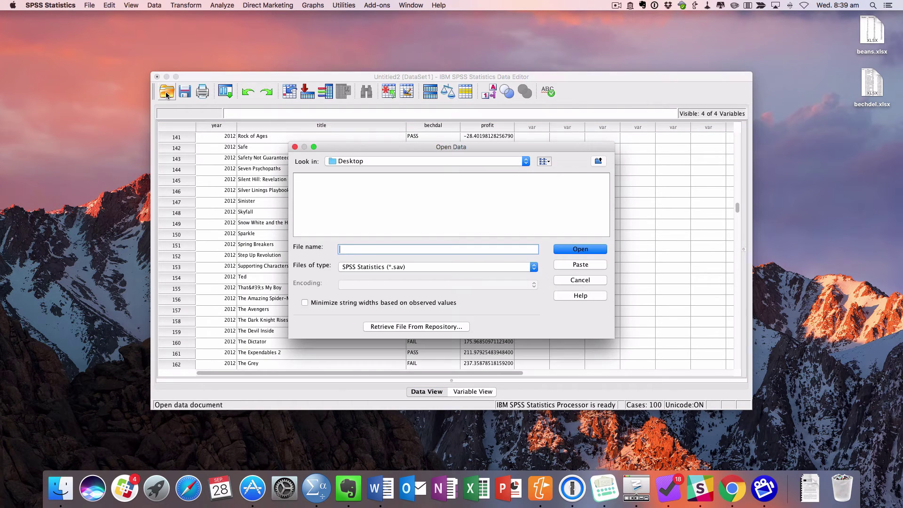
{"action": "left_click", "coordinate": [427, 266]}
{"action": "left_click", "coordinate": [421, 302]}
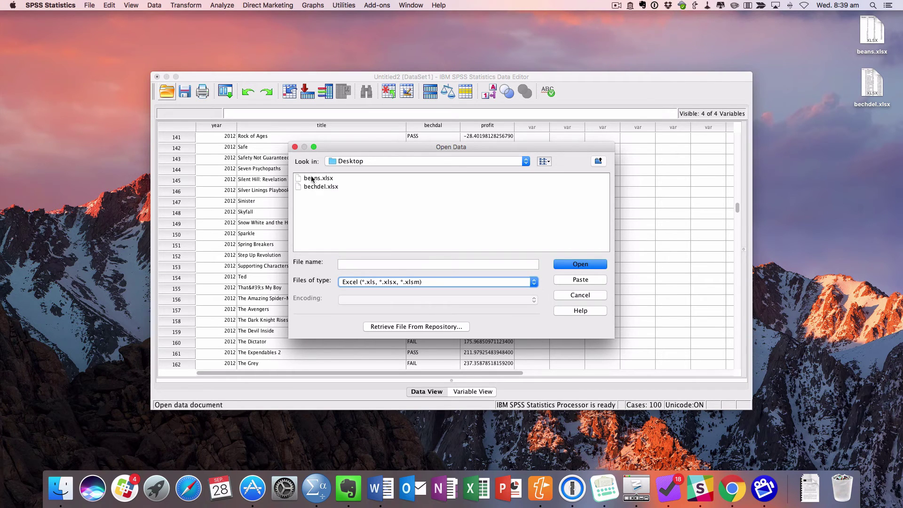
{"action": "left_click", "coordinate": [313, 181]}
{"action": "left_click", "coordinate": [572, 264]}
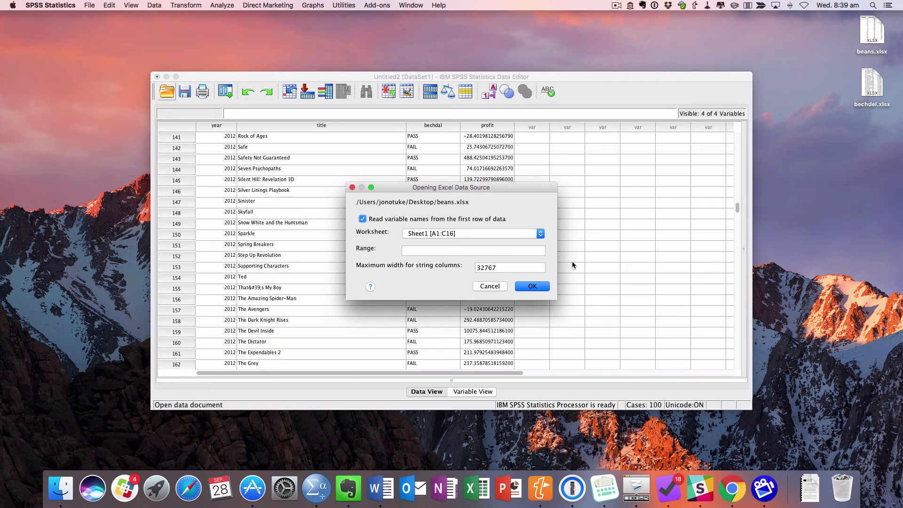
{"action": "left_click", "coordinate": [529, 287]}
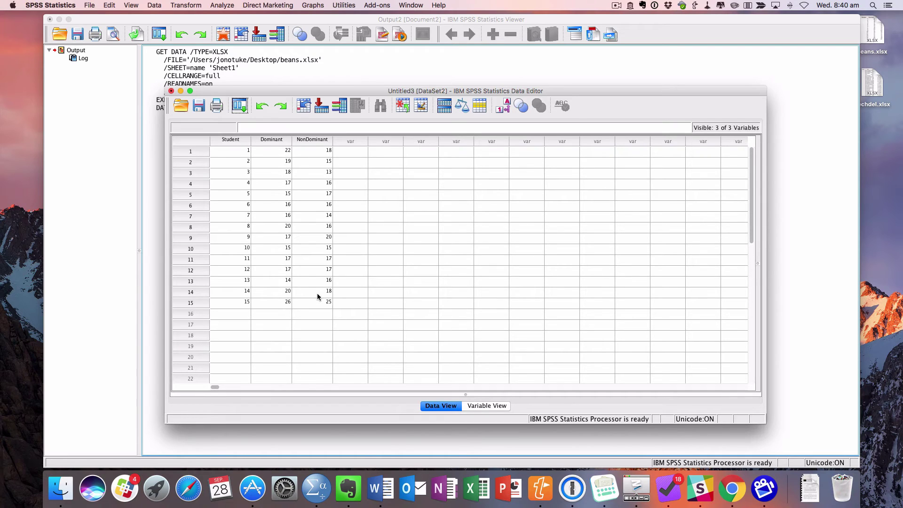
Step: Run a Paired-Samples T Test on the beans data with Dominant paired with Non Dominant
{"action": "left_click", "coordinate": [217, 5]}
{"action": "mouse_move", "coordinate": [243, 44]}
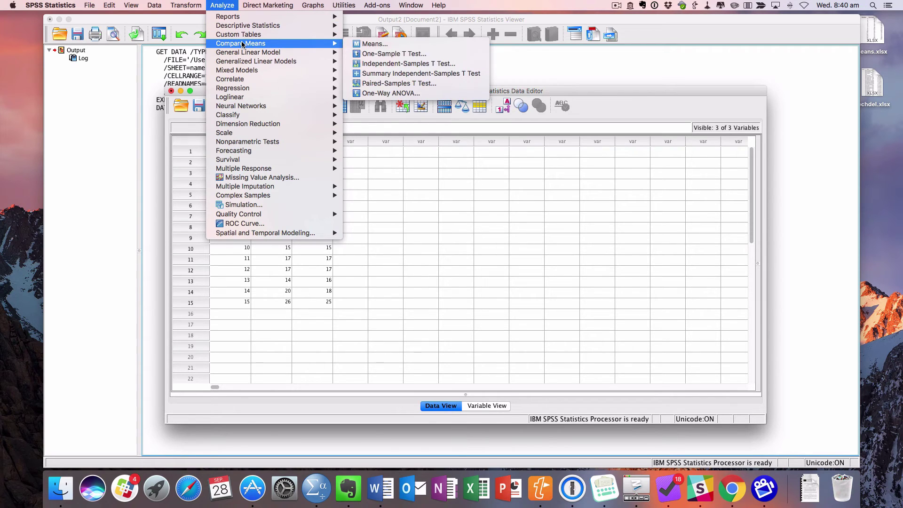
{"action": "left_click", "coordinate": [399, 84]}
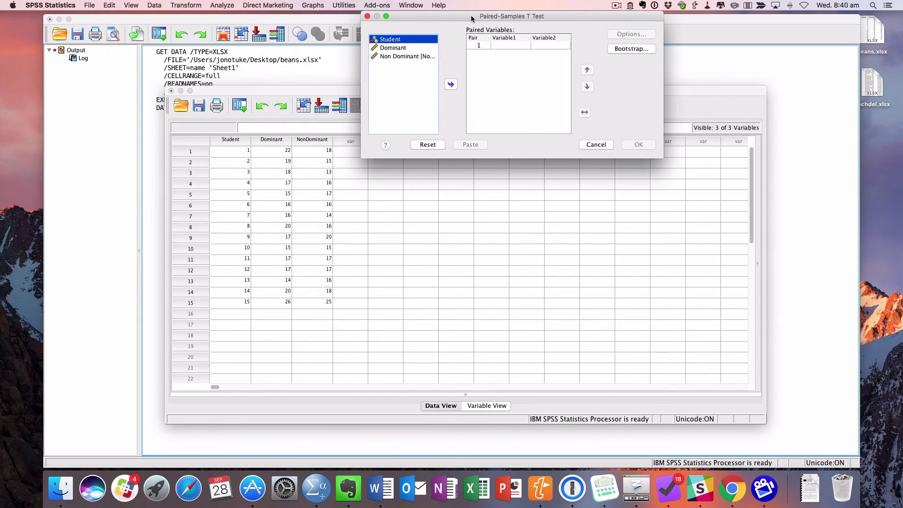
{"action": "left_click", "coordinate": [399, 48]}
{"action": "left_click", "coordinate": [449, 84]}
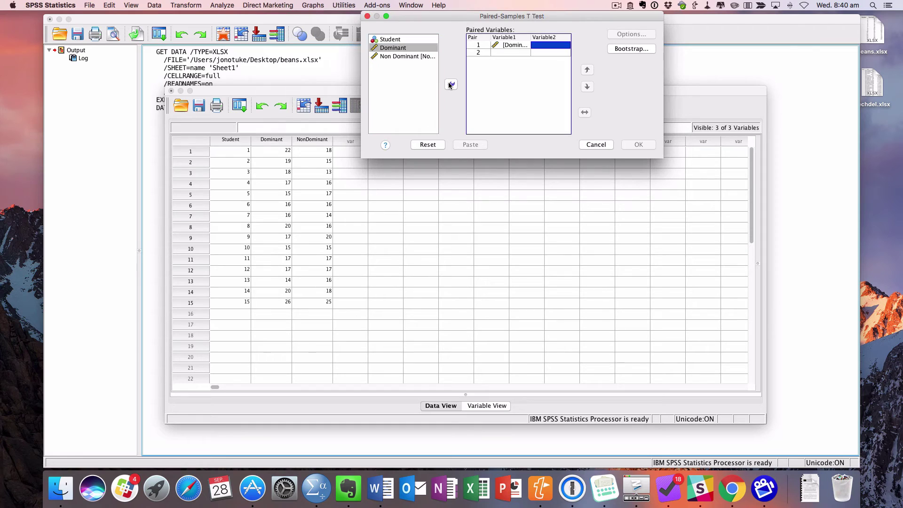
{"action": "left_click", "coordinate": [395, 56]}
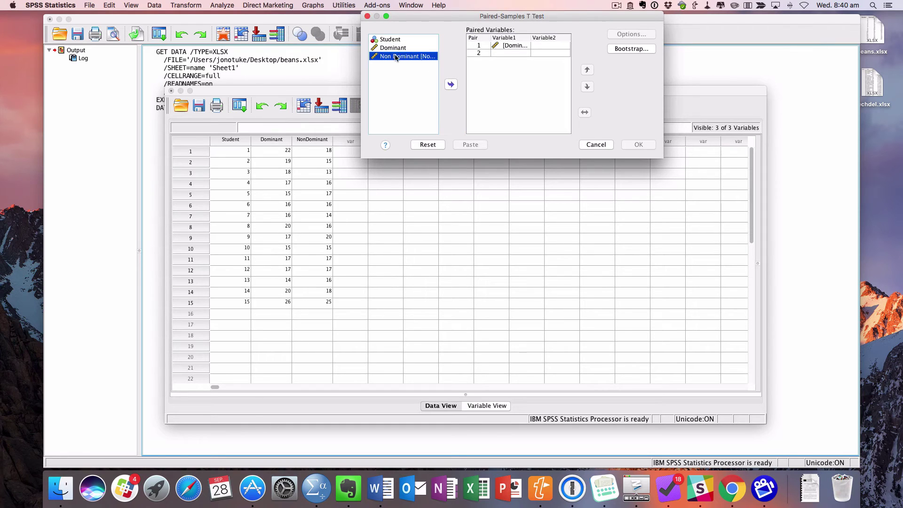
{"action": "left_click", "coordinate": [450, 84]}
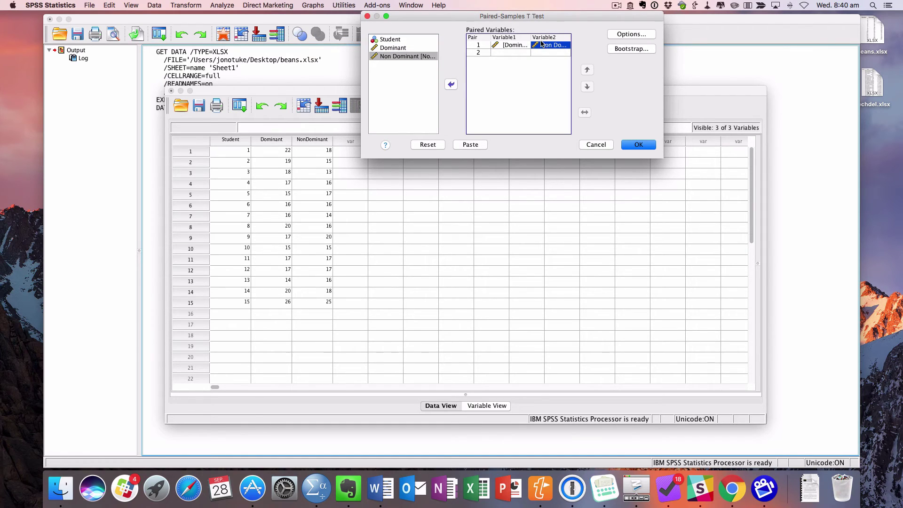
{"action": "left_click", "coordinate": [638, 144]}
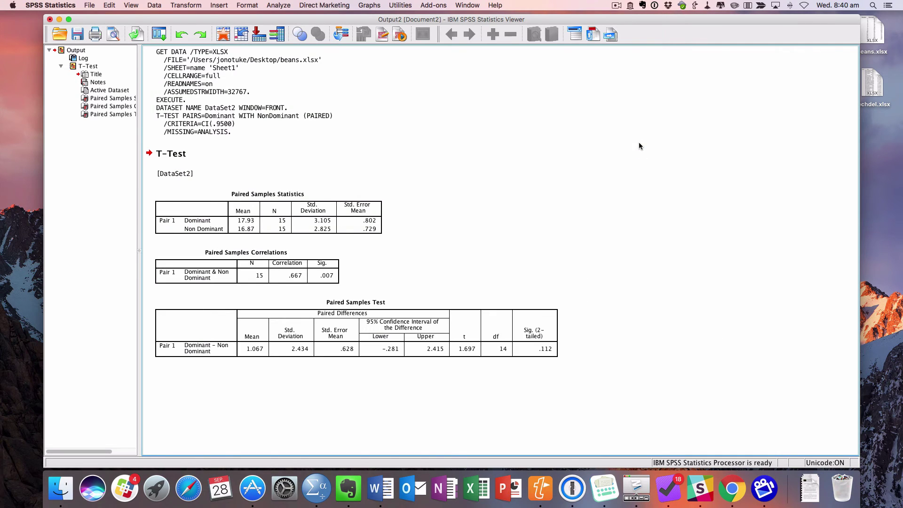
Step: Examine the mean difference, confidence interval and two-tailed significance in the Paired Samples Test table
{"action": "left_click", "coordinate": [372, 350]}
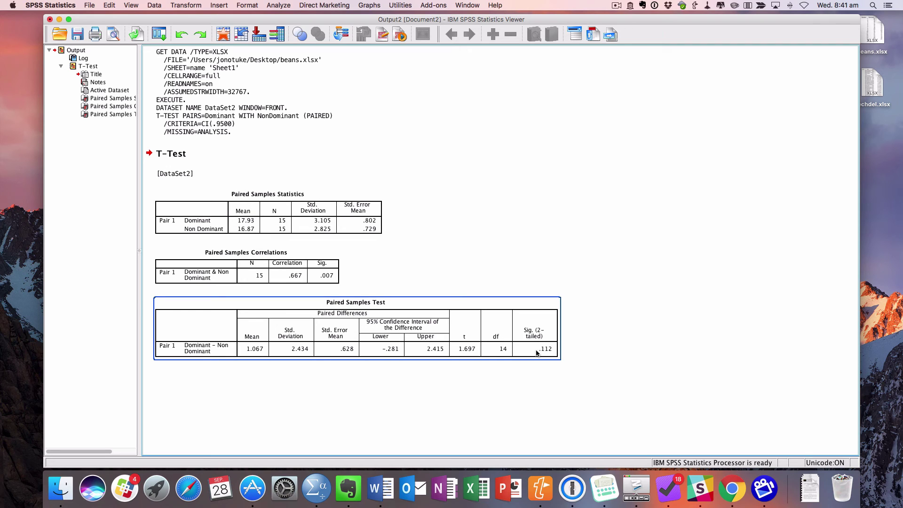
{"action": "left_click", "coordinate": [467, 390]}
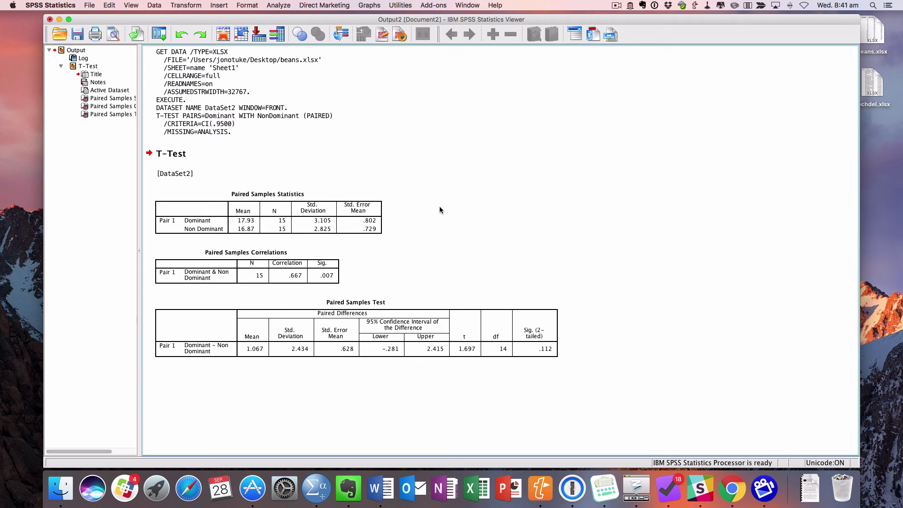
{"action": "left_click", "coordinate": [356, 152]}
{"action": "left_click", "coordinate": [287, 84]}
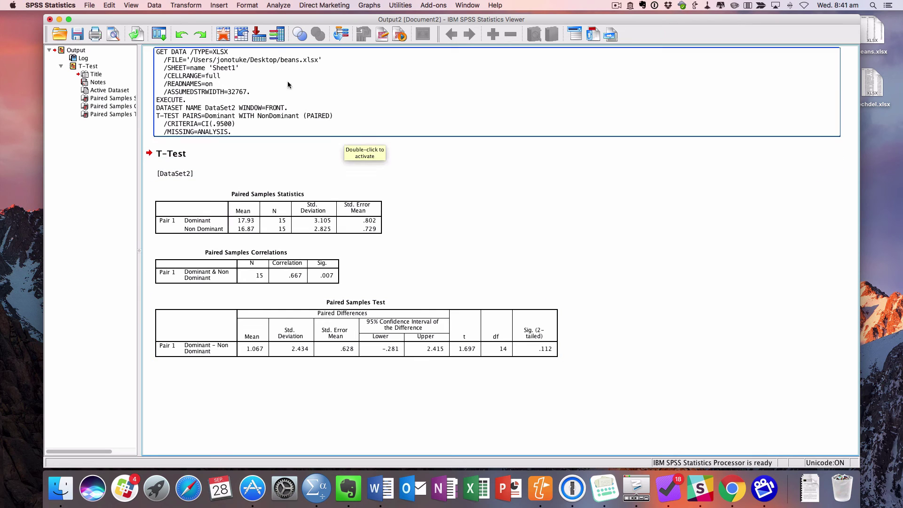
Step: Compute a new variable named differences from the expression Dominant - NonDominant
{"action": "left_click", "coordinate": [185, 5]}
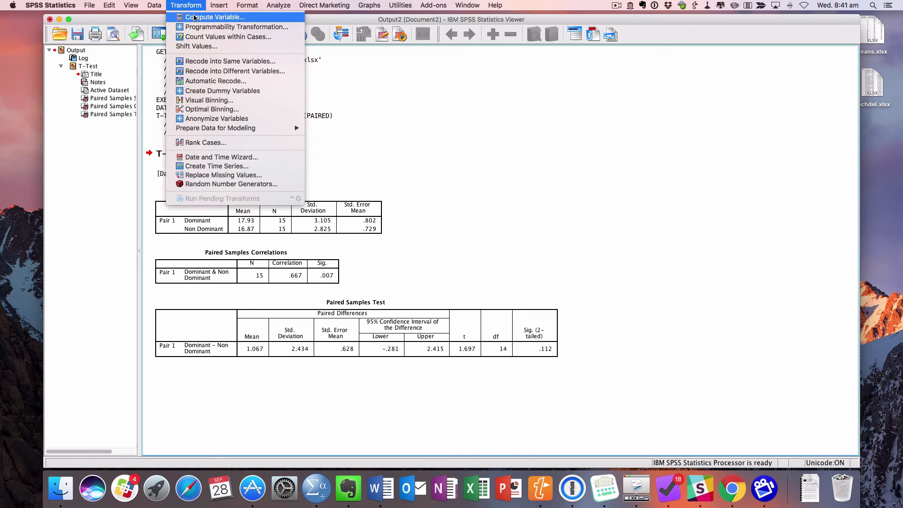
{"action": "left_click", "coordinate": [195, 18]}
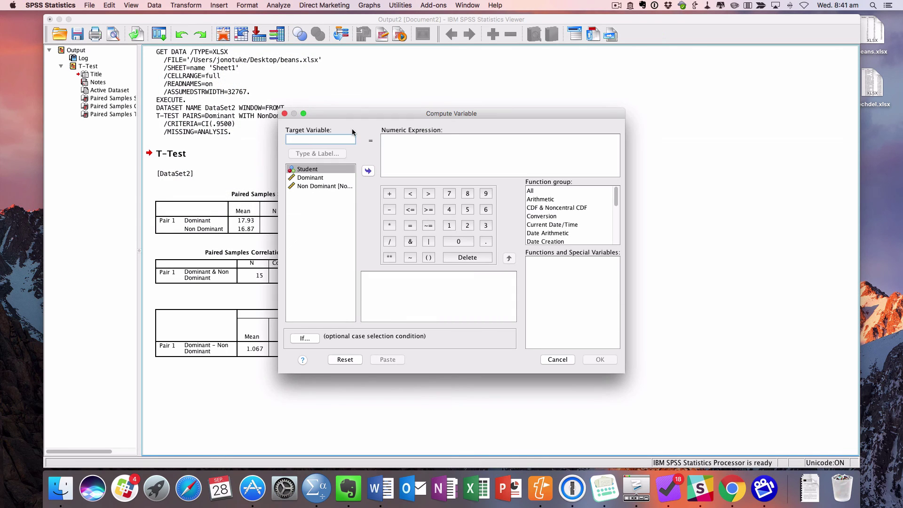
{"action": "type", "text": "differe"}
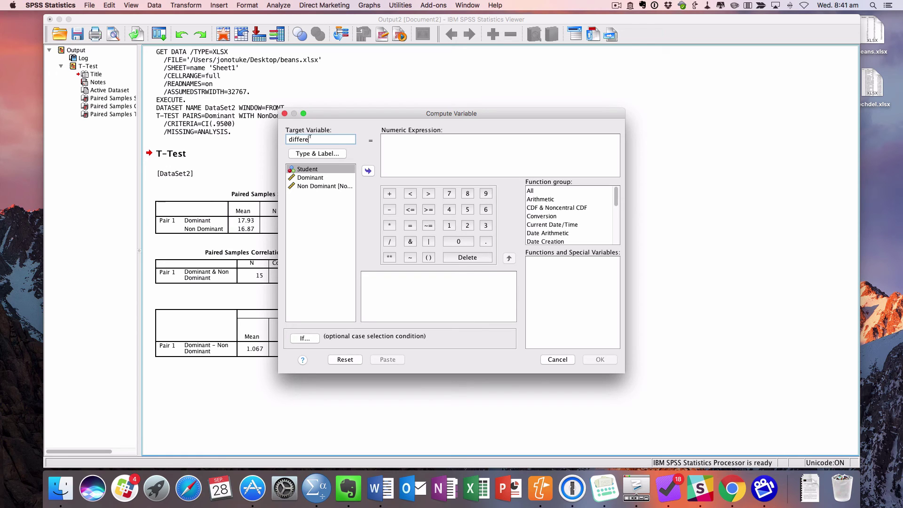
{"action": "type", "text": "nces"}
{"action": "left_click", "coordinate": [410, 138]}
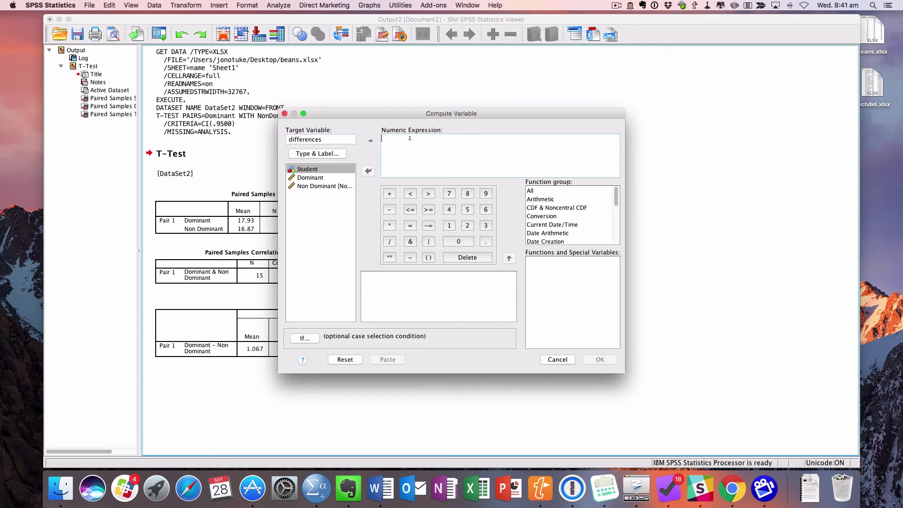
{"action": "left_click", "coordinate": [316, 179]}
{"action": "left_click", "coordinate": [369, 171]}
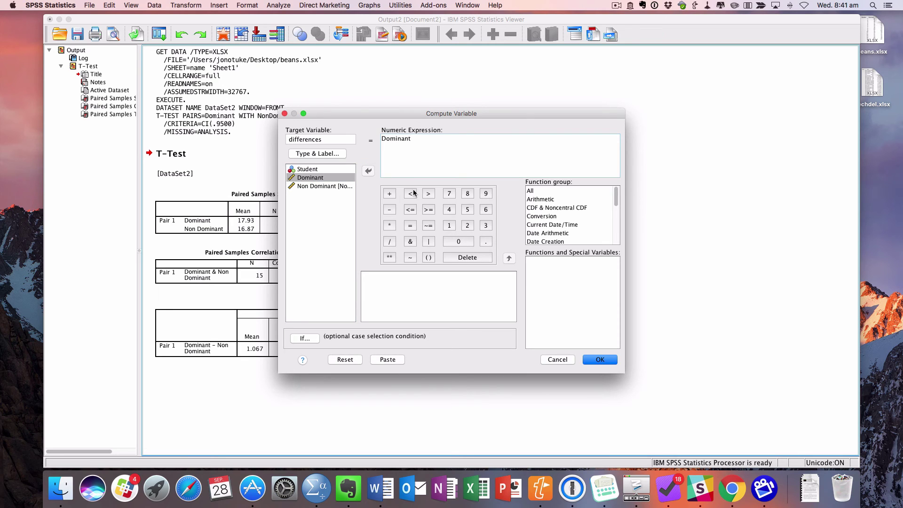
{"action": "left_click", "coordinate": [390, 210]}
{"action": "left_click", "coordinate": [317, 187]}
{"action": "left_click", "coordinate": [368, 171]}
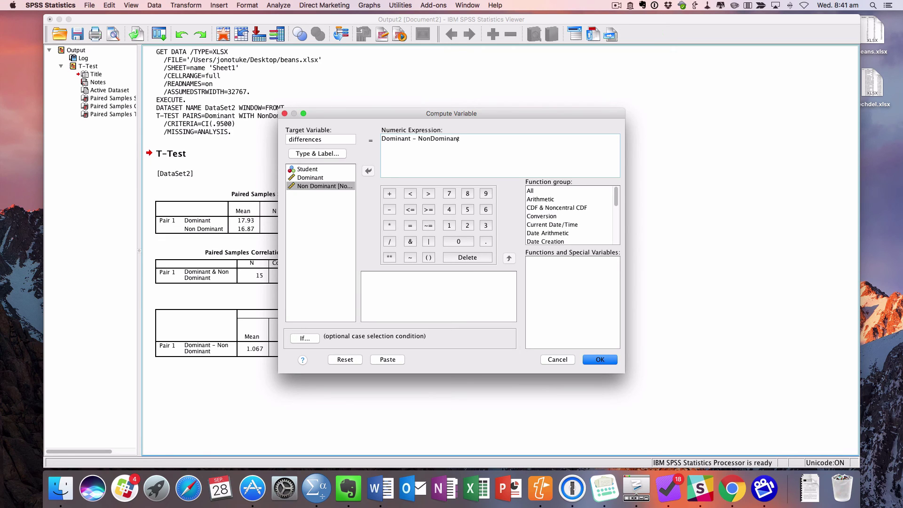
{"action": "left_click", "coordinate": [600, 360]}
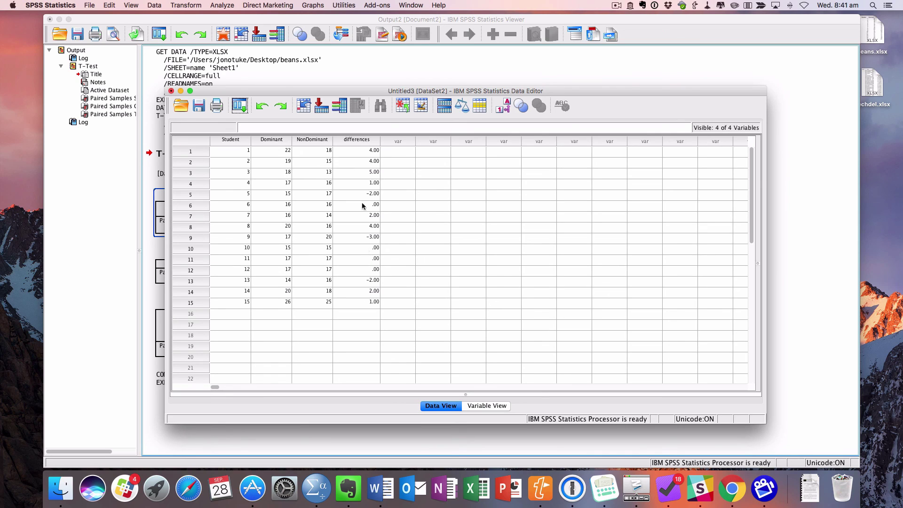
Step: Create a Q-Q plot of the differences variable against the Normal test distribution
{"action": "left_click", "coordinate": [222, 5]}
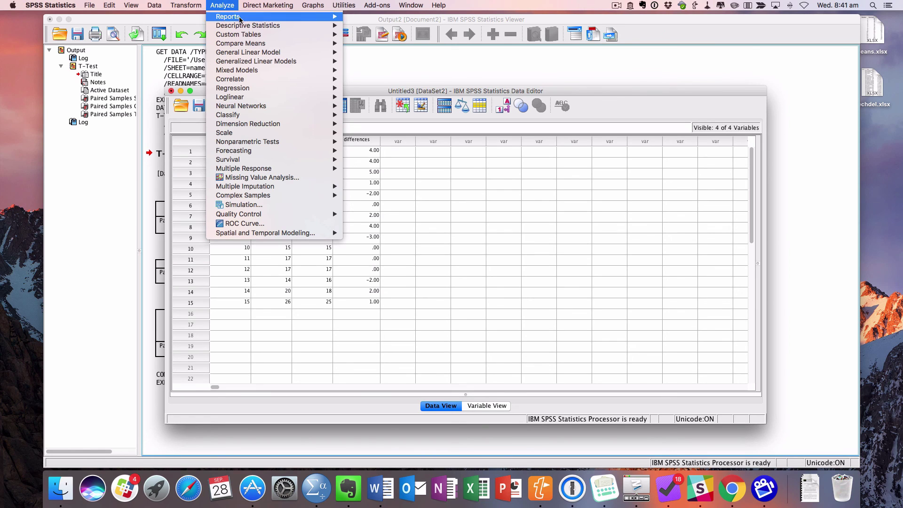
{"action": "mouse_move", "coordinate": [254, 26]}
{"action": "left_click", "coordinate": [385, 90]}
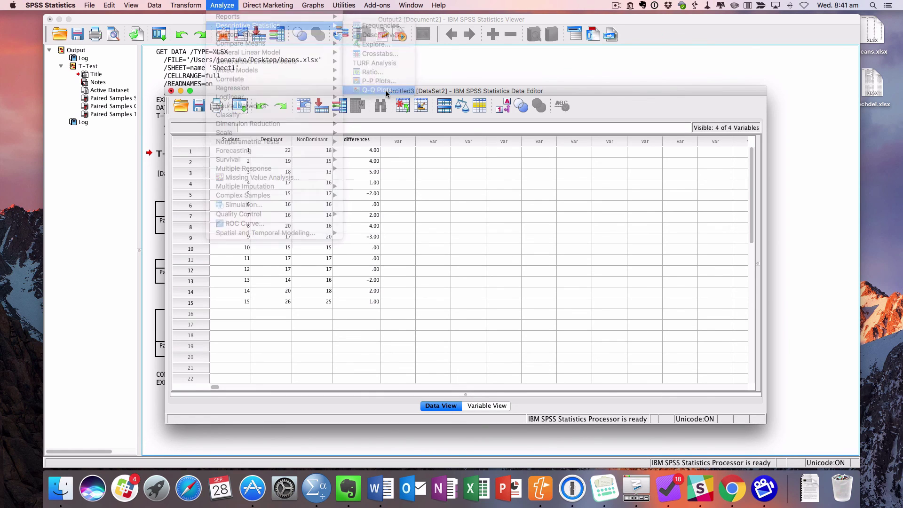
{"action": "left_click", "coordinate": [328, 188]}
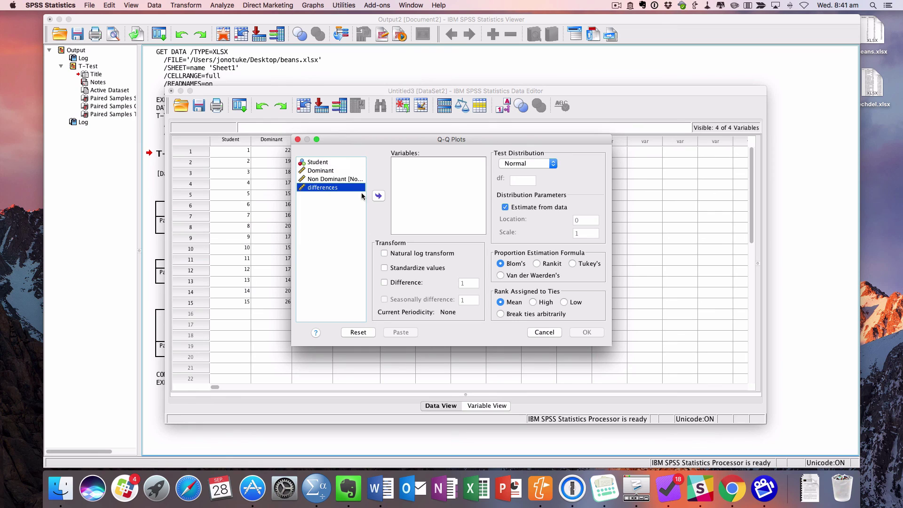
{"action": "left_click", "coordinate": [379, 196]}
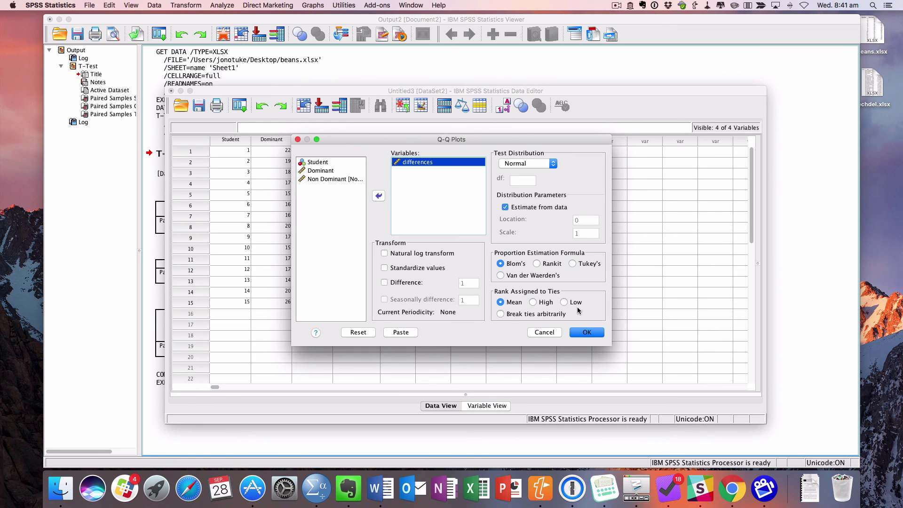
{"action": "left_click", "coordinate": [590, 334]}
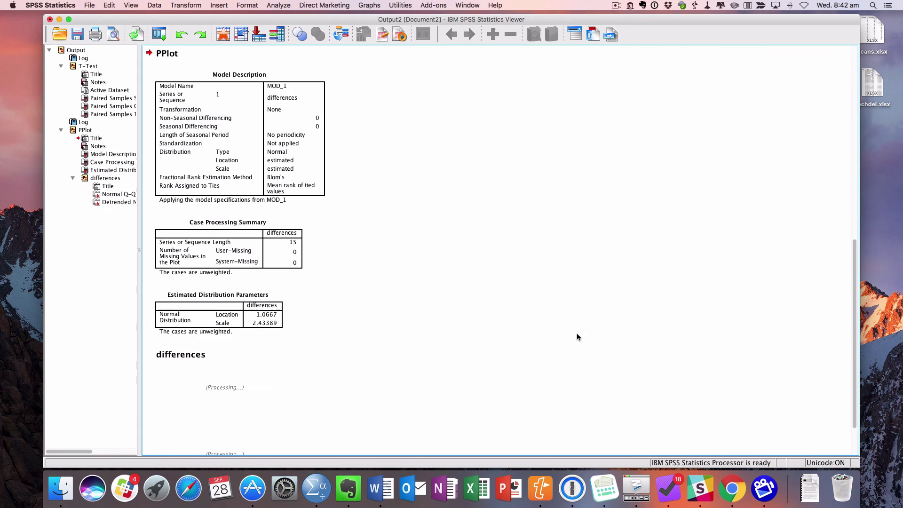
Step: Examine the Normal and Detrended Normal Q-Q plots of differences to judge normality
{"action": "scroll", "coordinate": [567, 333], "scroll_direction": "down", "scroll_amount": 15}
{"action": "scroll", "coordinate": [567, 333], "scroll_direction": "up", "scroll_amount": 10}
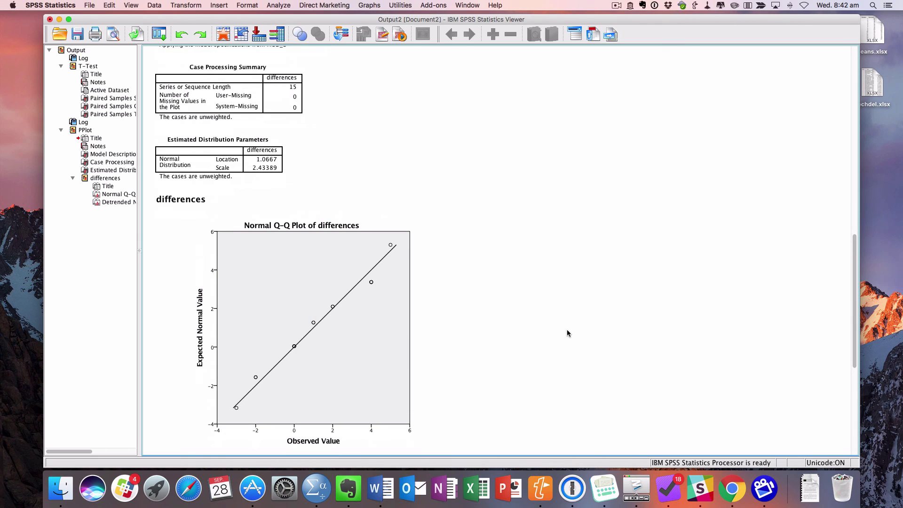
{"action": "left_click", "coordinate": [399, 324]}
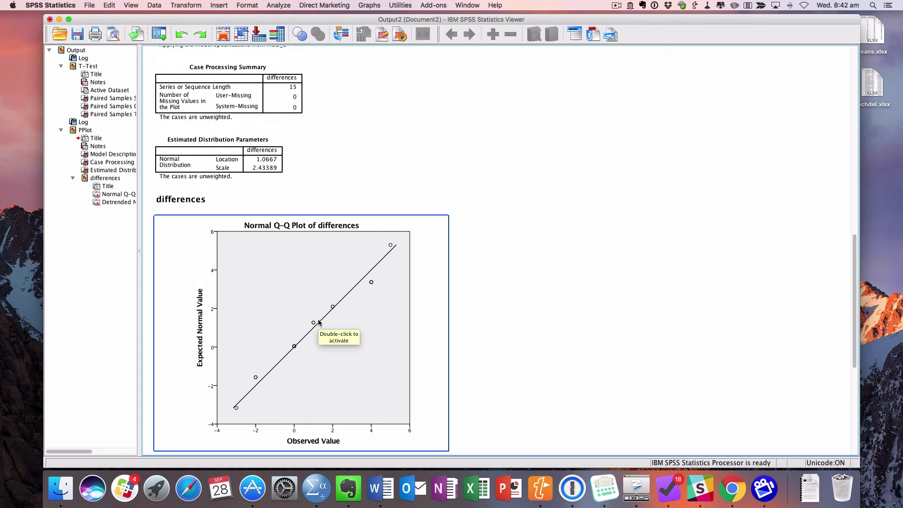
{"action": "left_click", "coordinate": [497, 266]}
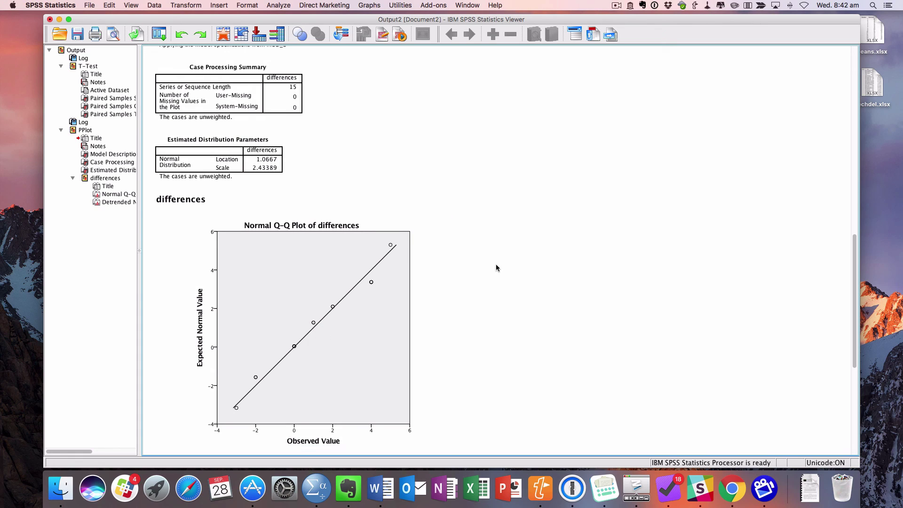
{"action": "scroll", "coordinate": [496, 268], "scroll_direction": "down", "scroll_amount": 6}
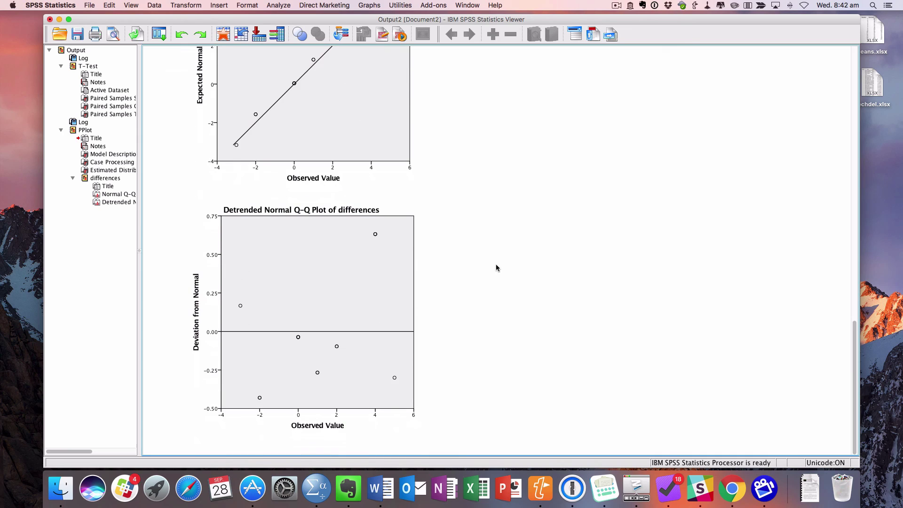